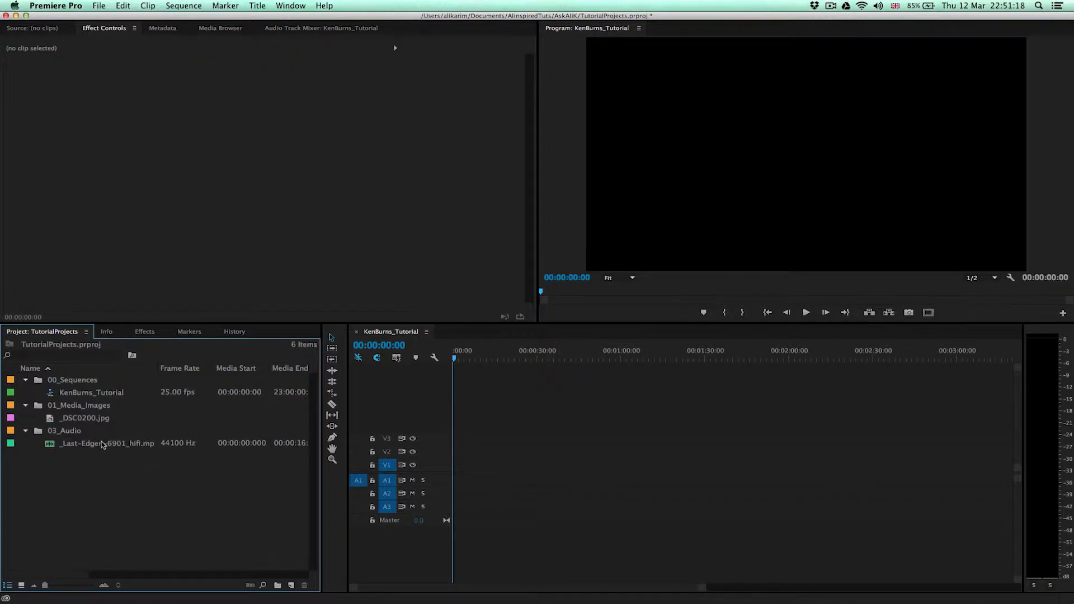
Place _DSC0200.jpg on track V1 and the _Last-Edgen audio on A1 at the sequence start, and trim the photo to the audio's end
drag(50, 419, 519, 462)
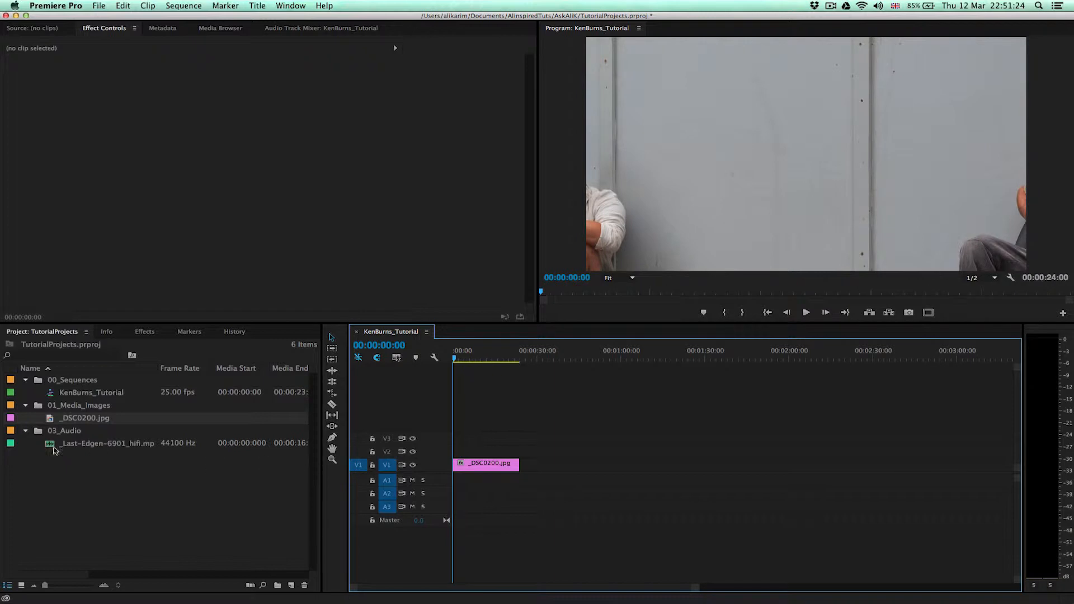
click(73, 445)
drag(73, 445, 458, 484)
drag(521, 464, 497, 464)
click(485, 358)
key(=)
key(=)
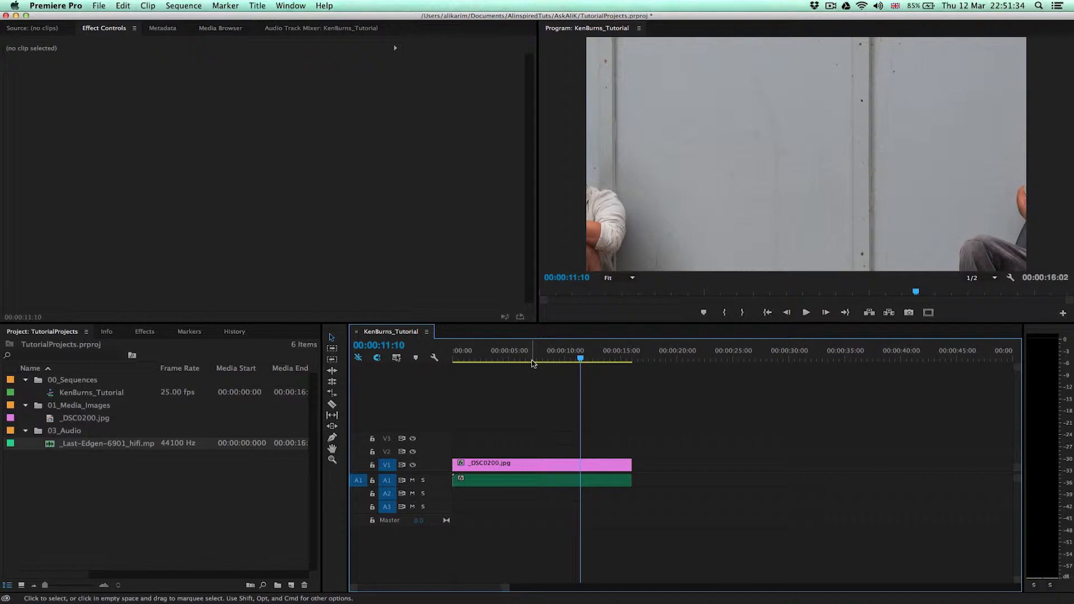
Select the photo clip in the sequence, widen its Effect Controls keyframe area and expand the Motion properties
drag(534, 358, 536, 359)
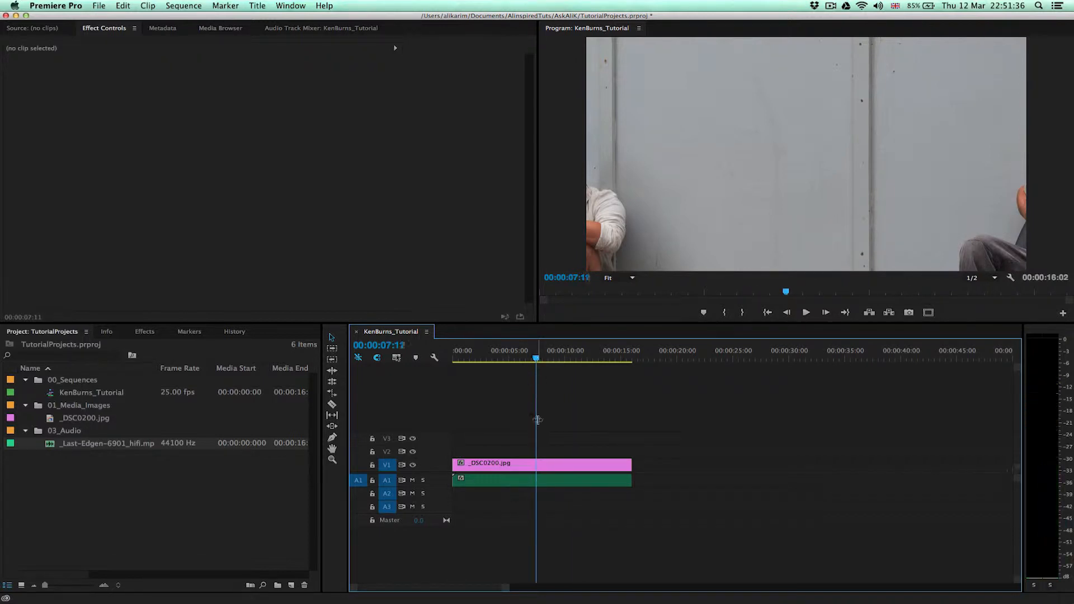
click(539, 480)
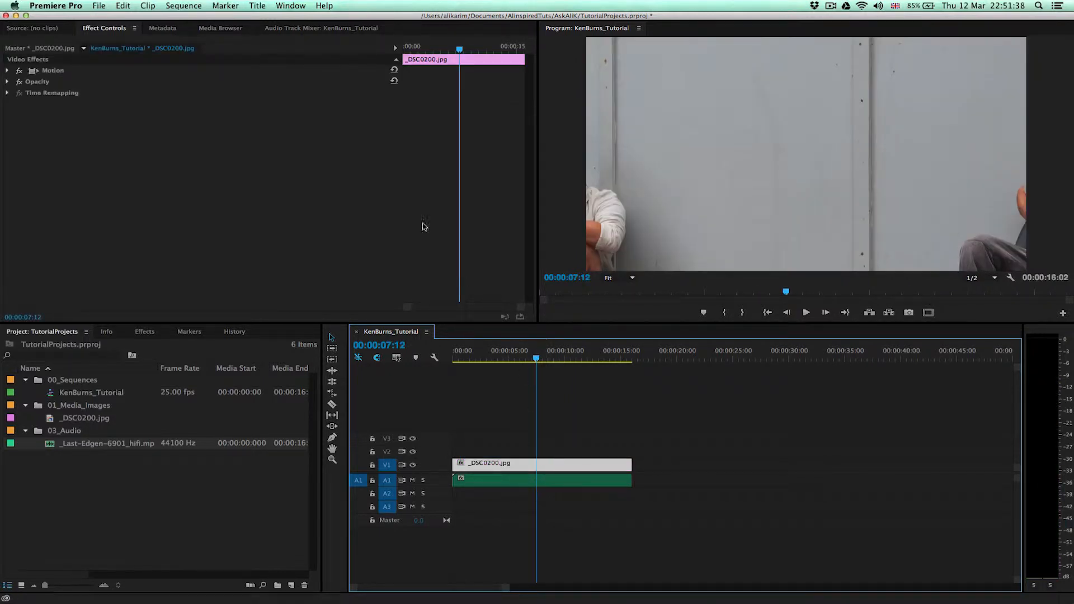
mouse_move(537, 57)
mouse_down()
mouse_move(594, 56)
mouse_move(554, 56)
mouse_up()
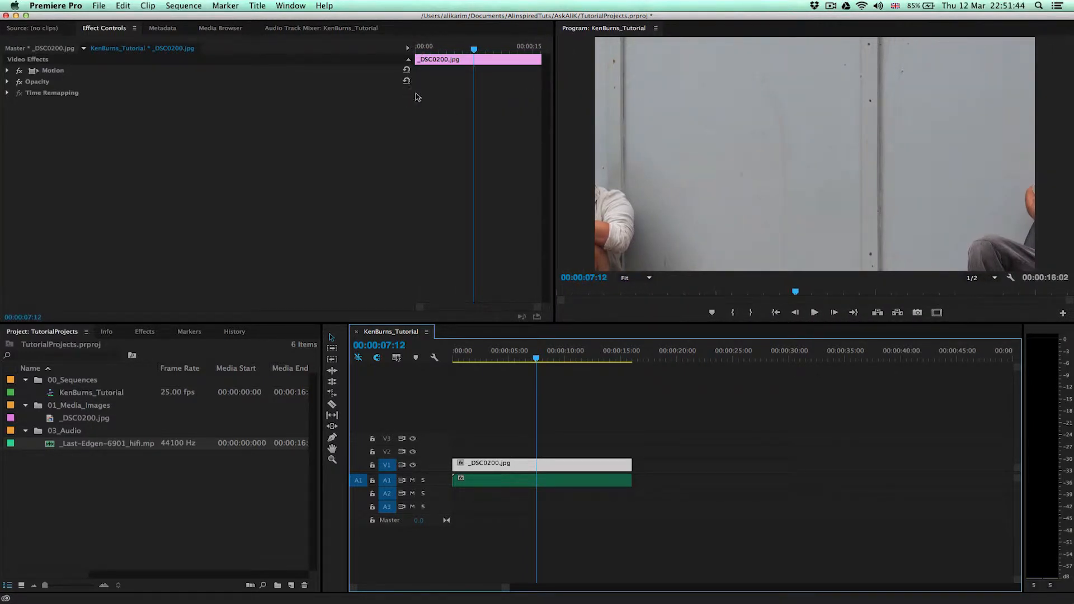
drag(414, 97, 265, 97)
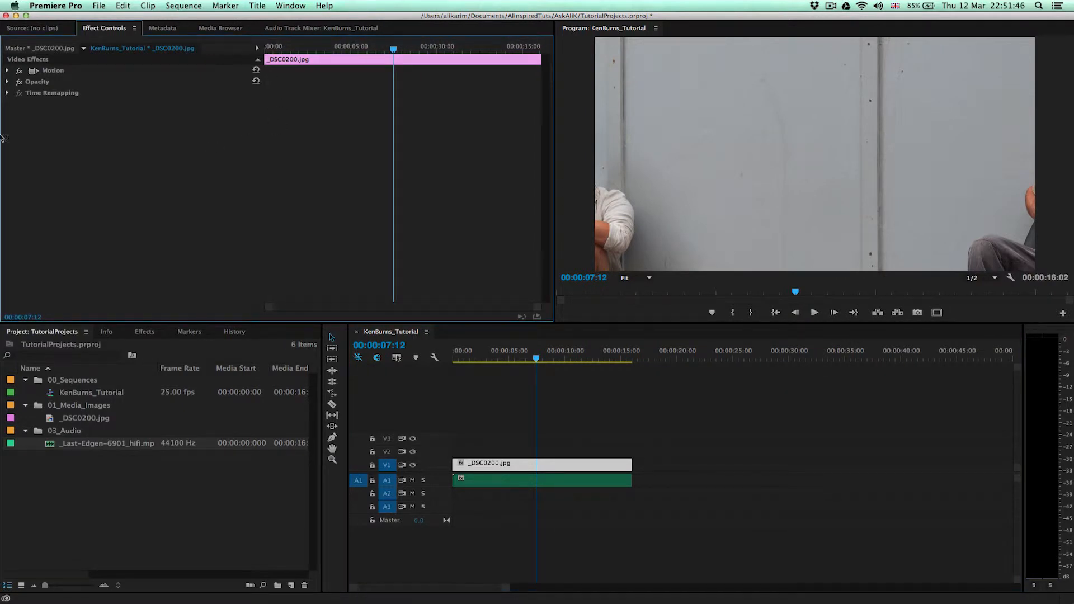
click(8, 70)
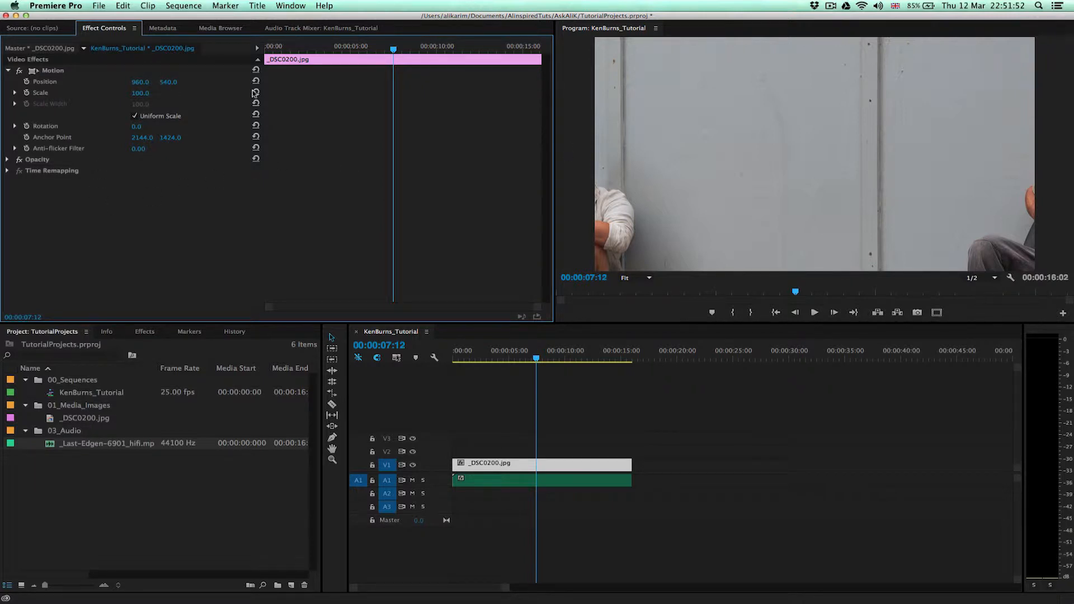
Reposition the photo to 1705, 144 to frame the man in the cap, and show the safe margins in the preview
drag(168, 82, 90, 82)
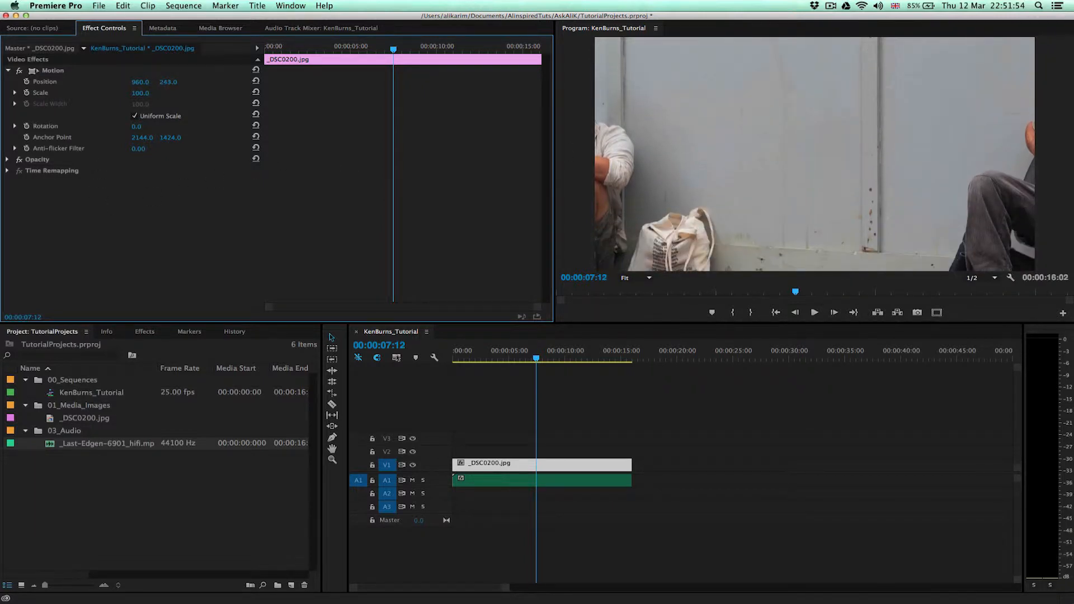
drag(167, 82, 407, 118)
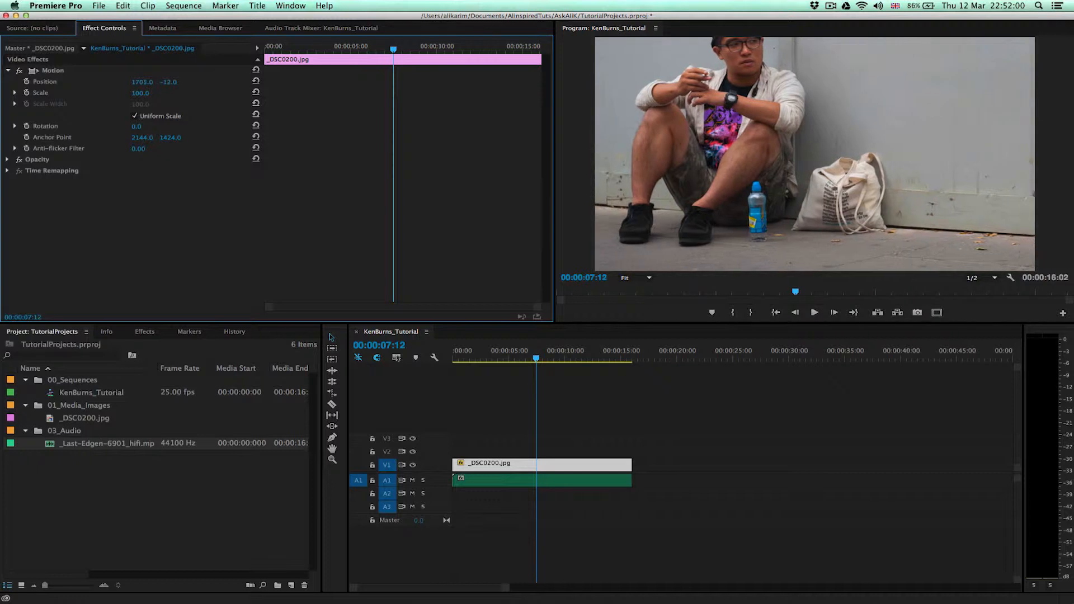
drag(168, 82, 357, 99)
click(937, 312)
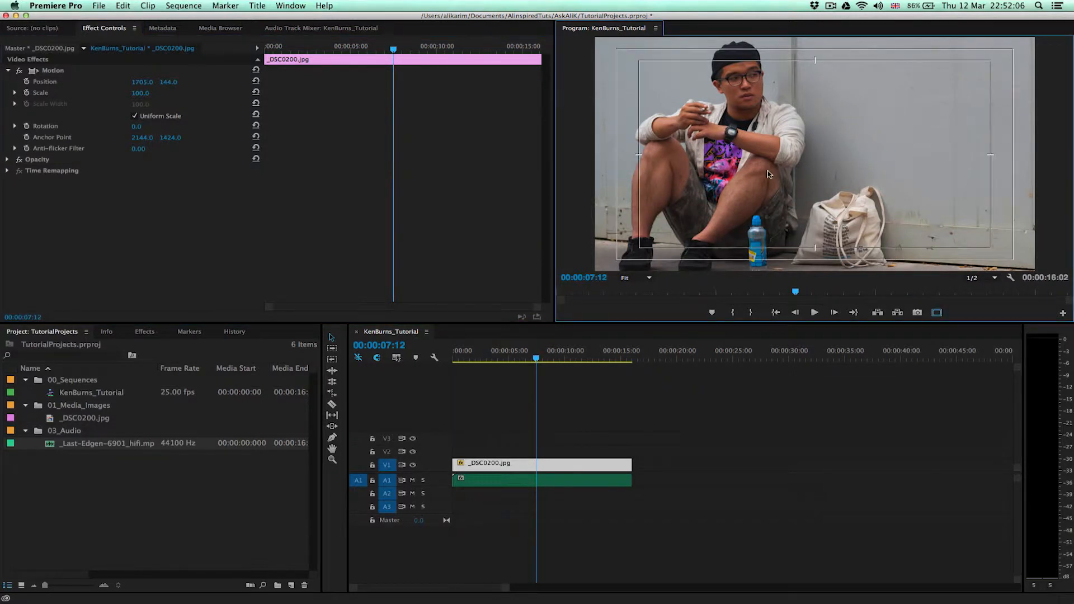
Set the photo's scale to 92 and fine-tune its position to 1708.4, 155
click(141, 93)
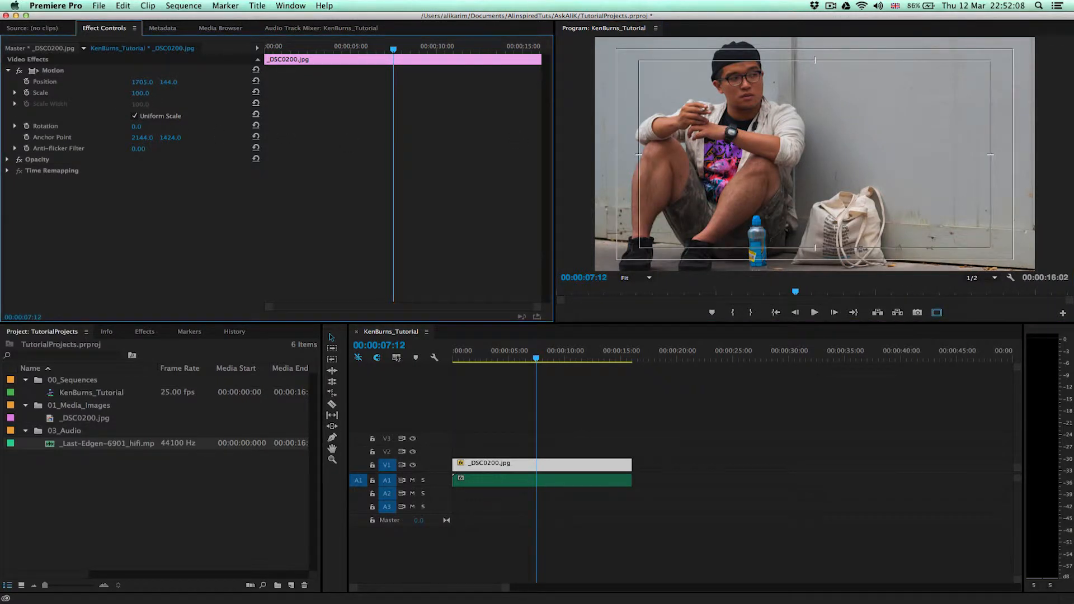
drag(140, 93, 135, 93)
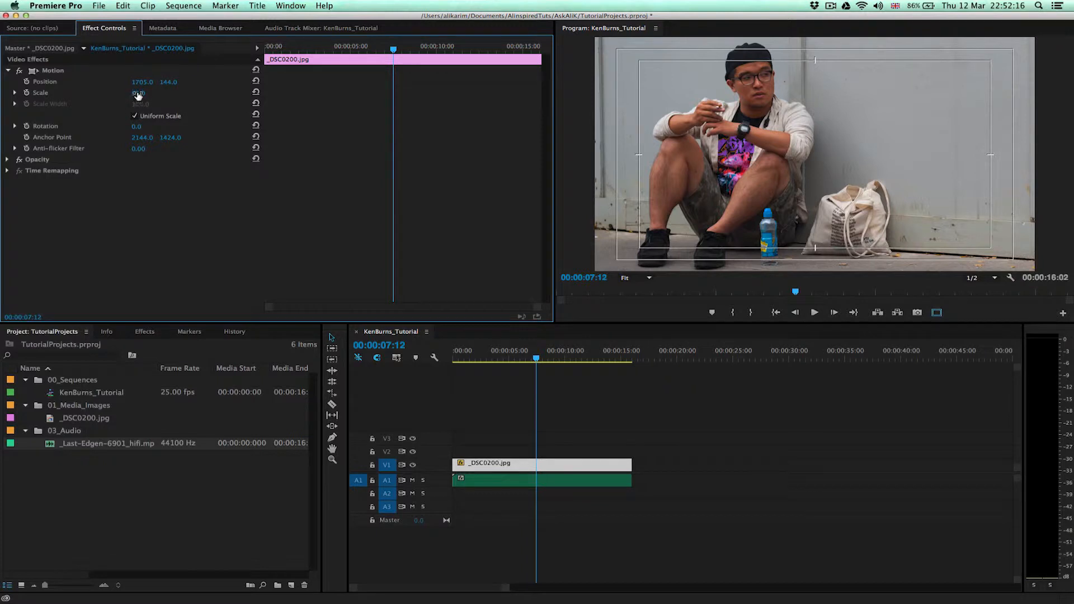
key(super)
drag(138, 93, 129, 94)
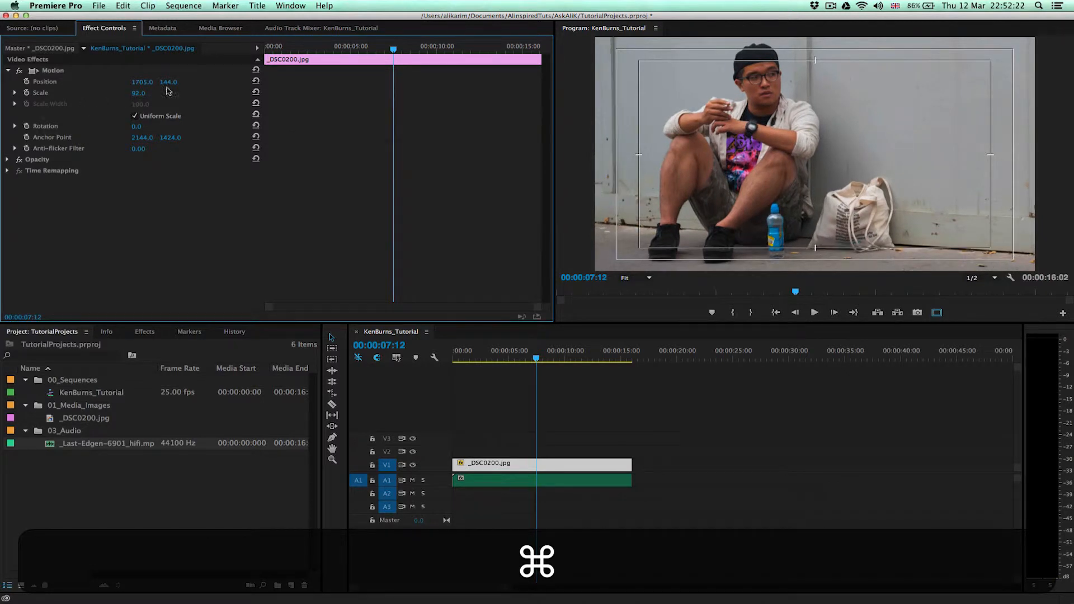
drag(169, 82, 230, 82)
drag(142, 82, 153, 82)
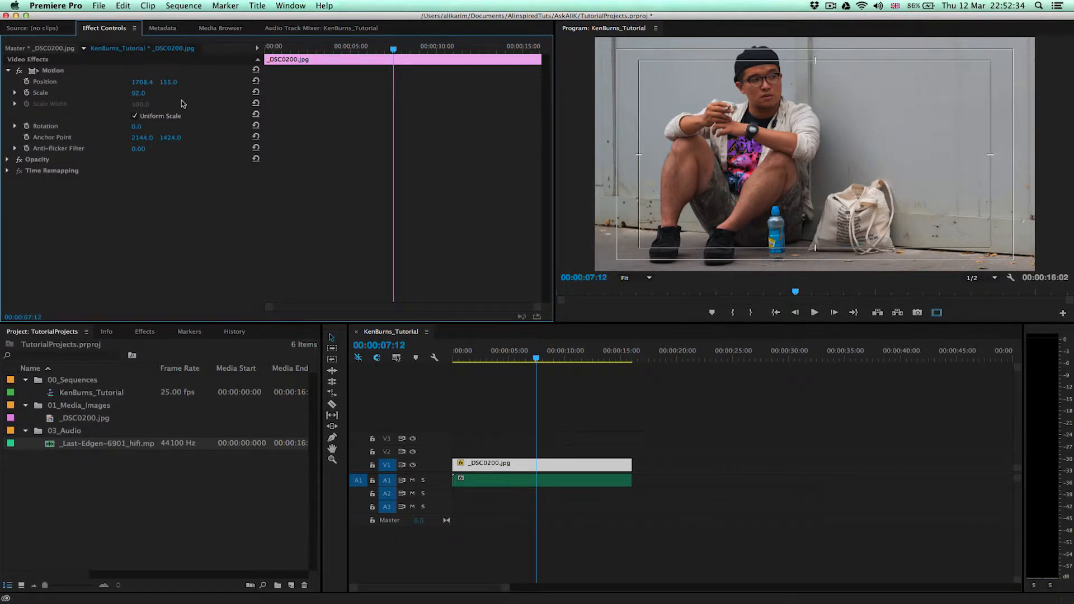
Enable Position animation on the photo with the first keyframe at 00:00:06:00, leaving Scale unanimated
drag(394, 50, 368, 50)
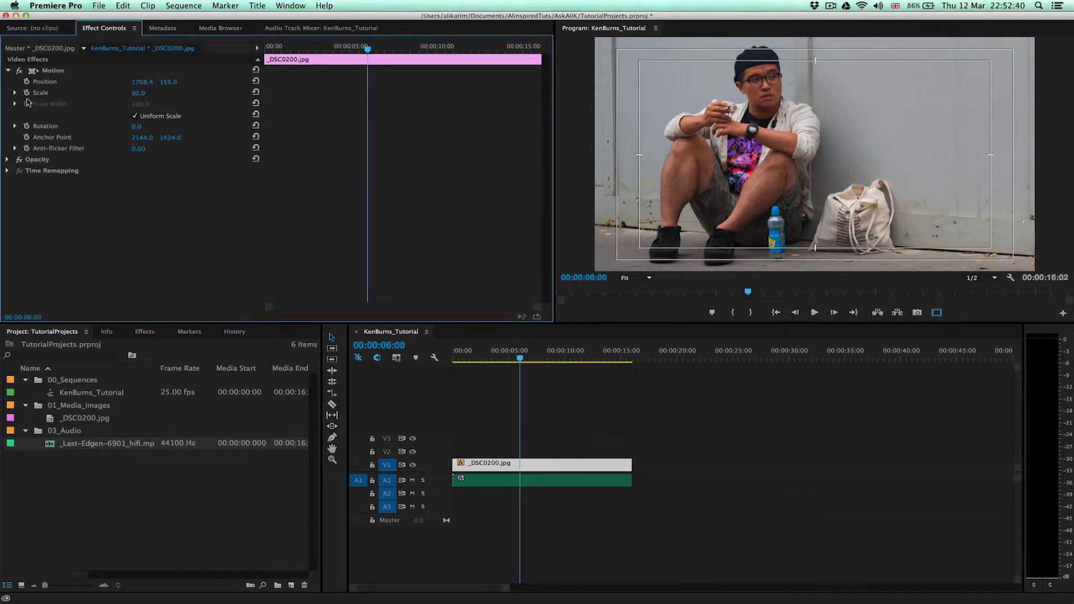
click(26, 92)
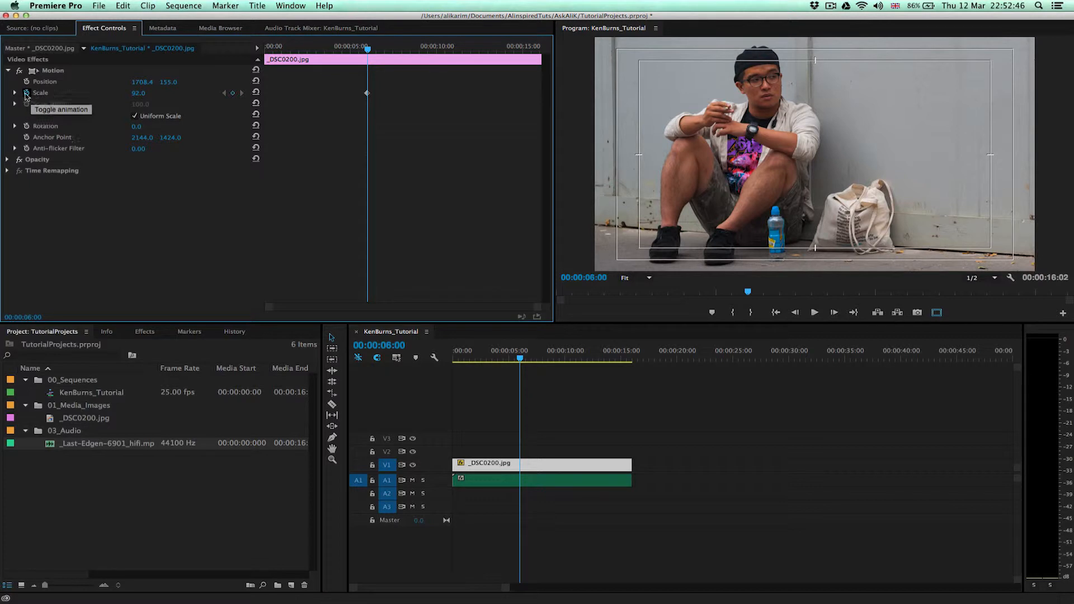
click(26, 93)
click(620, 325)
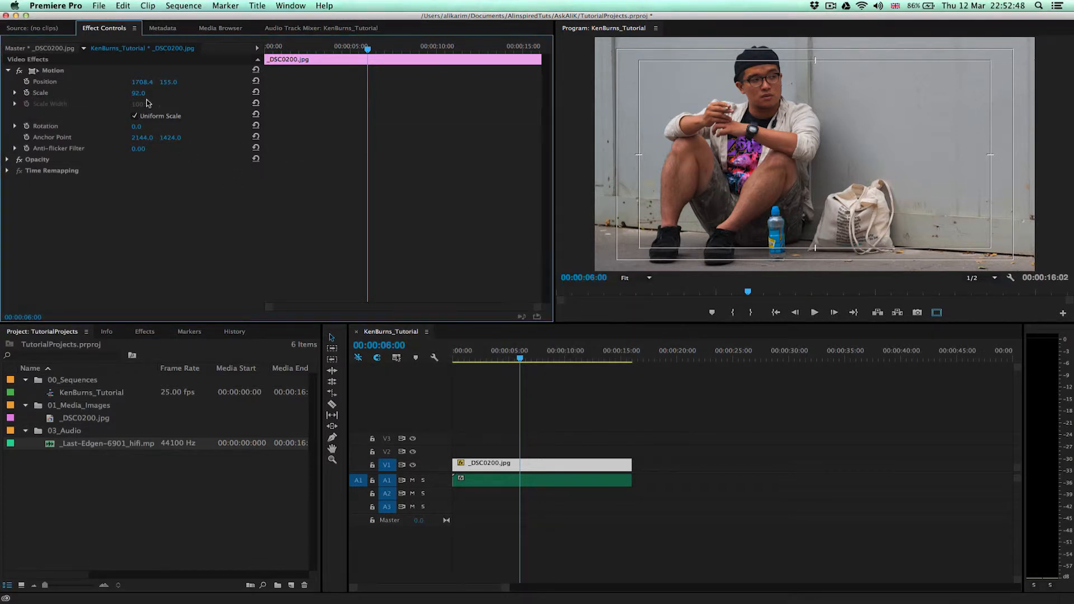
click(26, 82)
Add a second position keyframe at 00:00:08:18 by changing the photo's horizontal position to 1416.4
drag(369, 49, 414, 50)
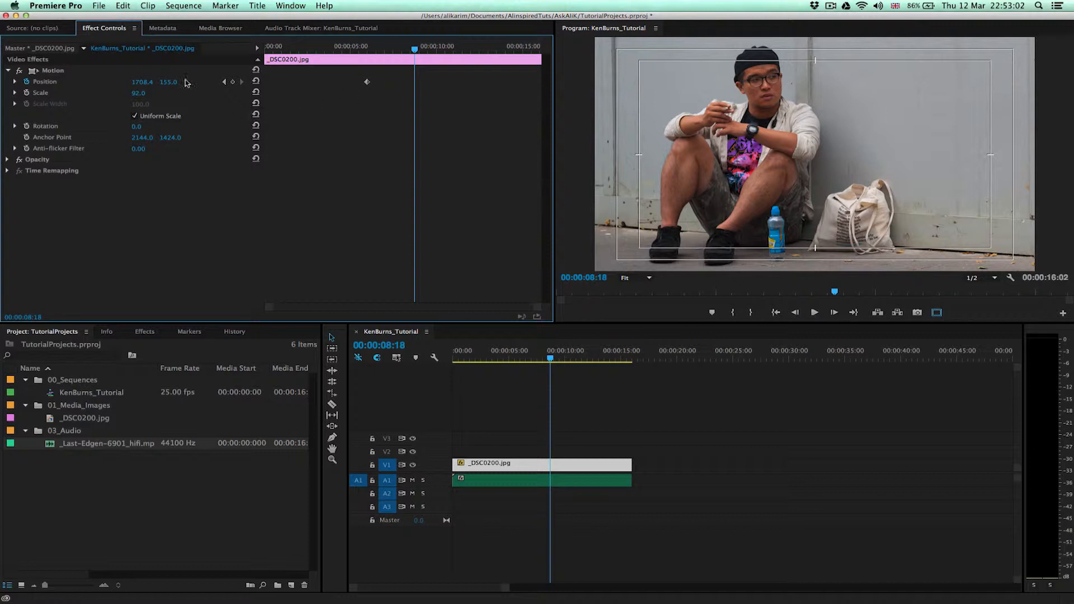
drag(142, 82, 19, 84)
drag(144, 83, 97, 92)
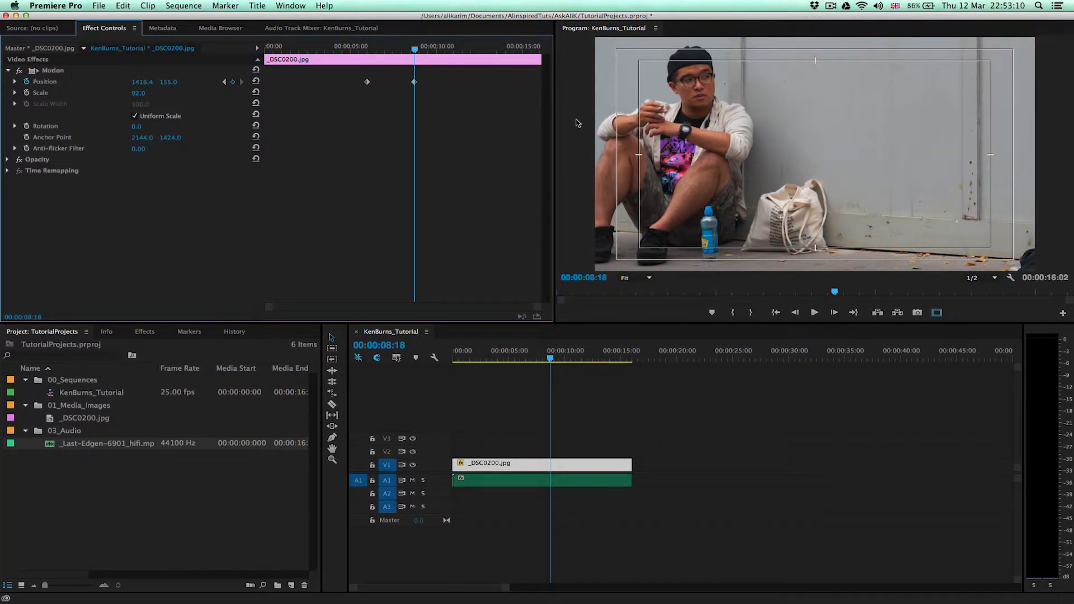
Try to reposition the photo directly in the Program preview through its Motion effect, and undo that move
click(33, 72)
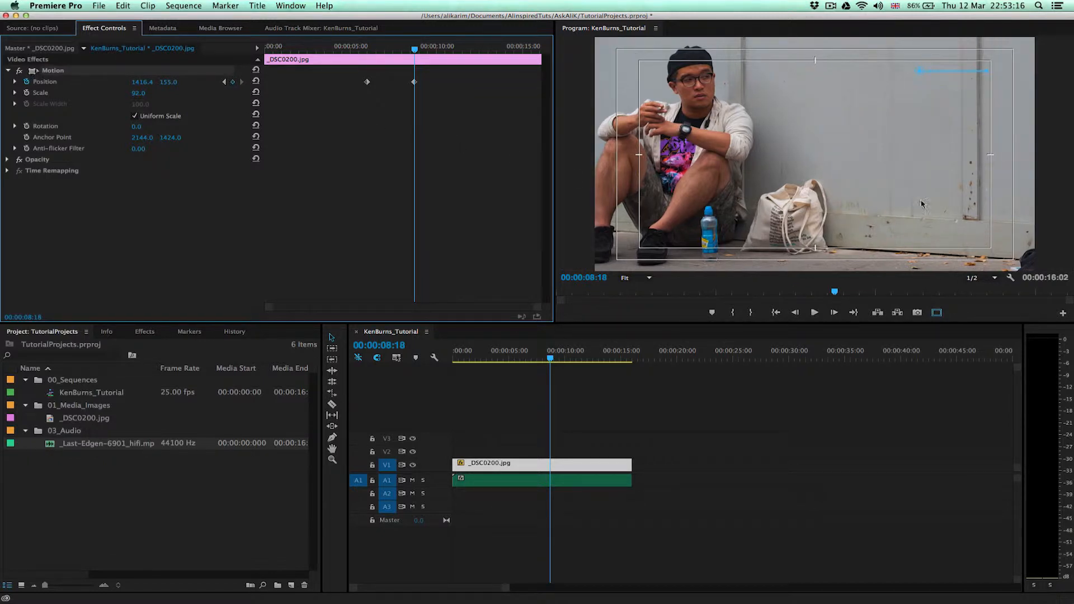
drag(930, 191, 830, 185)
key(shift+super+z)
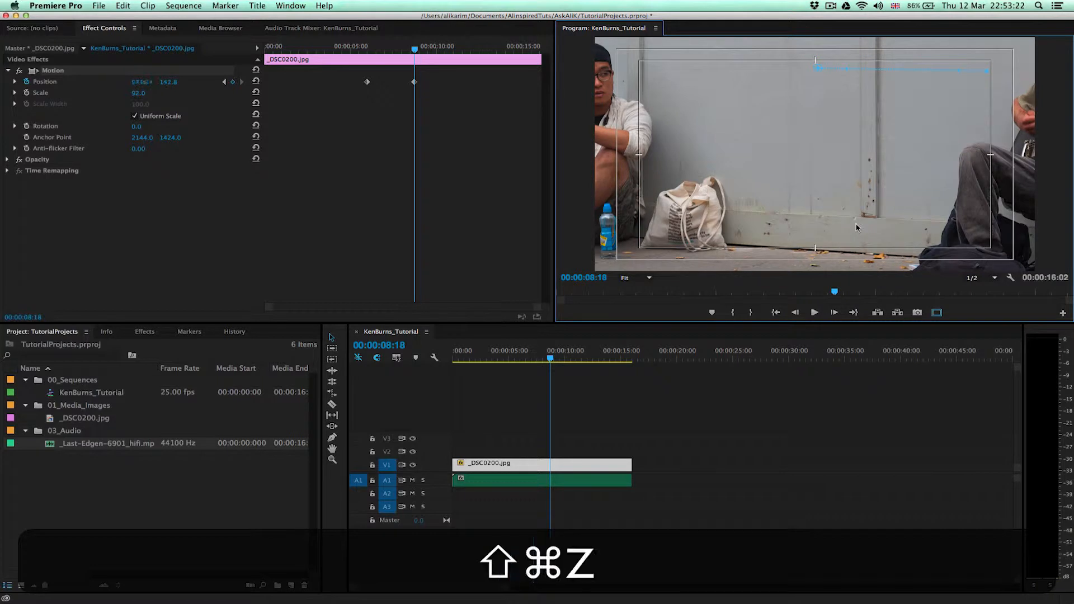
key(super+z)
Set the photo's horizontal position at the 00:00:08:18 keyframe to 100 and fine-tune it to 96
click(143, 83)
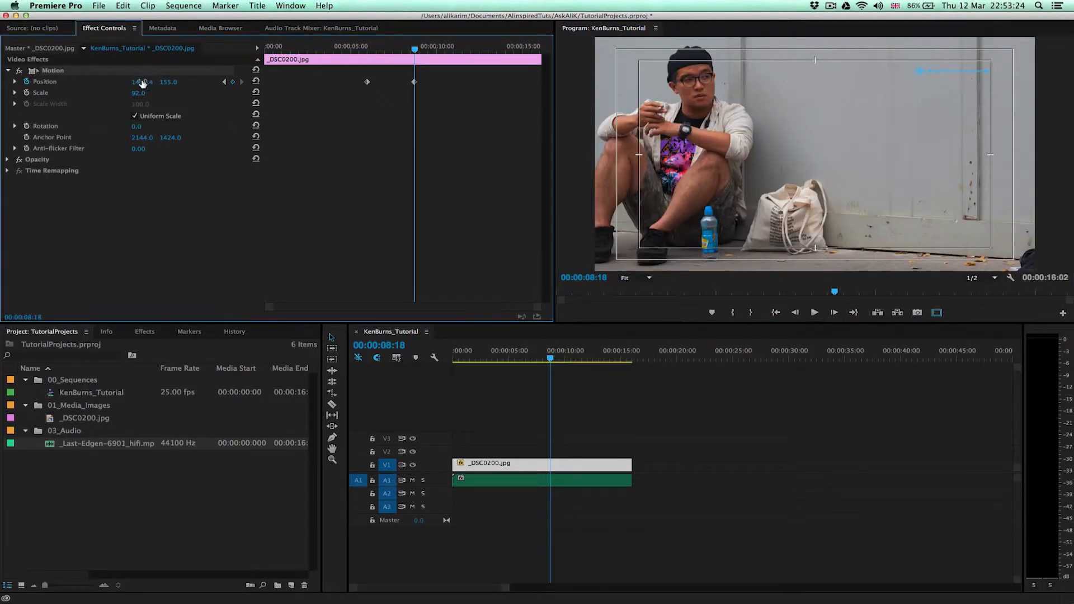
drag(145, 84, 144, 83)
click(143, 81)
text(100)
key(Return)
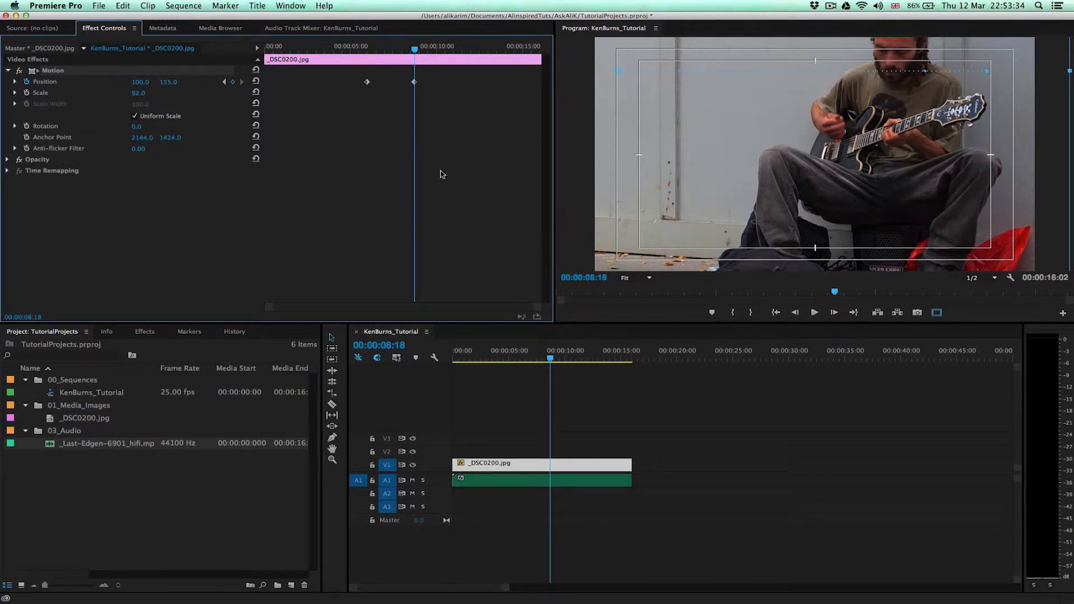
drag(144, 83, 142, 83)
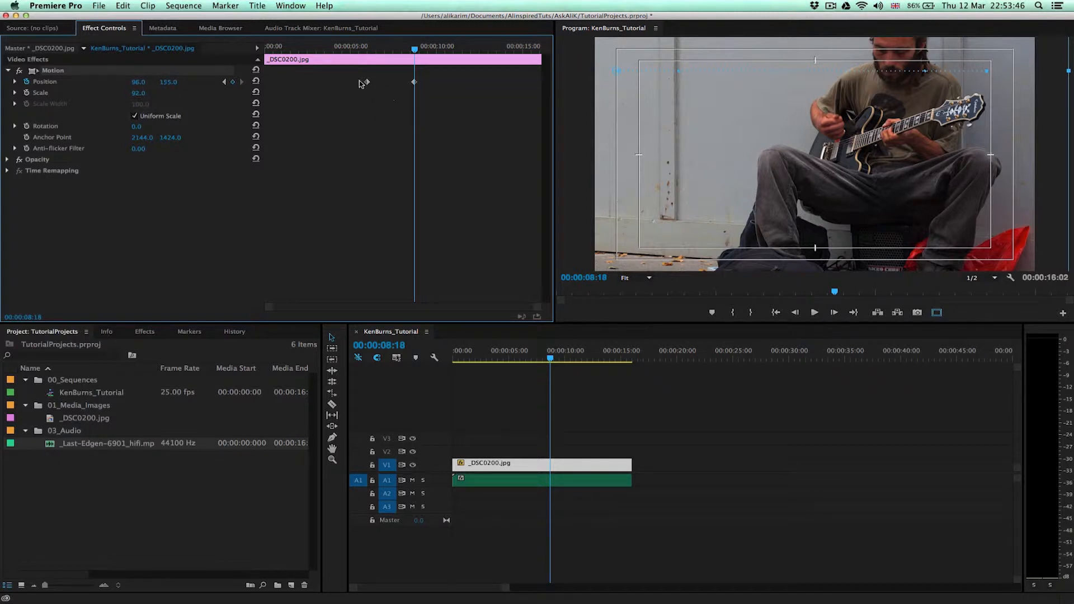
Keyframe the photo's scale from 00:00:06:00, and at 00:00:08:18 set the scale to 70 and the position to 444, 252
drag(380, 50, 378, 53)
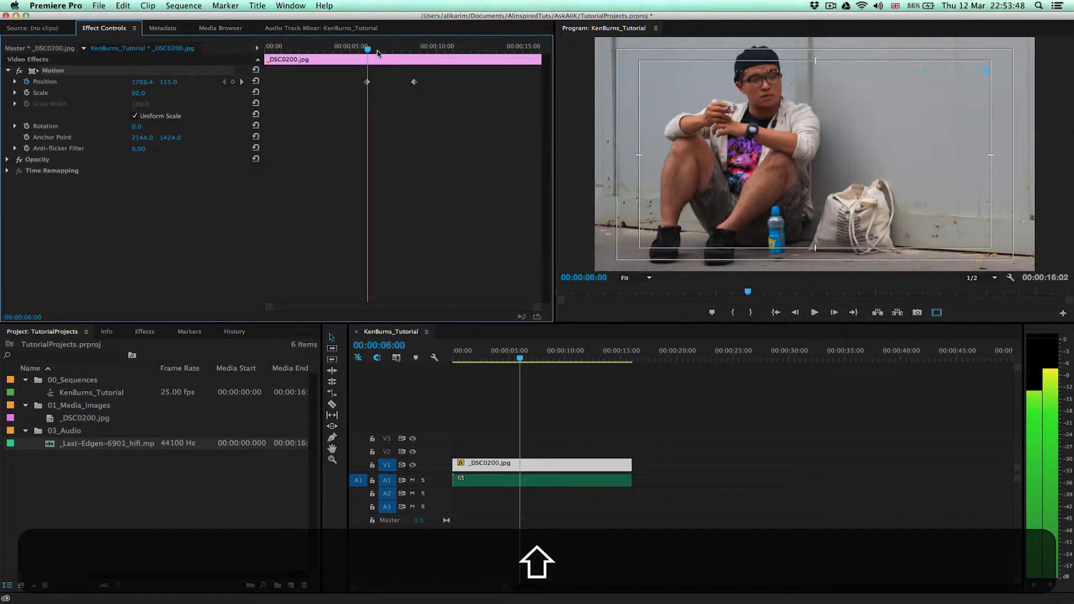
click(27, 93)
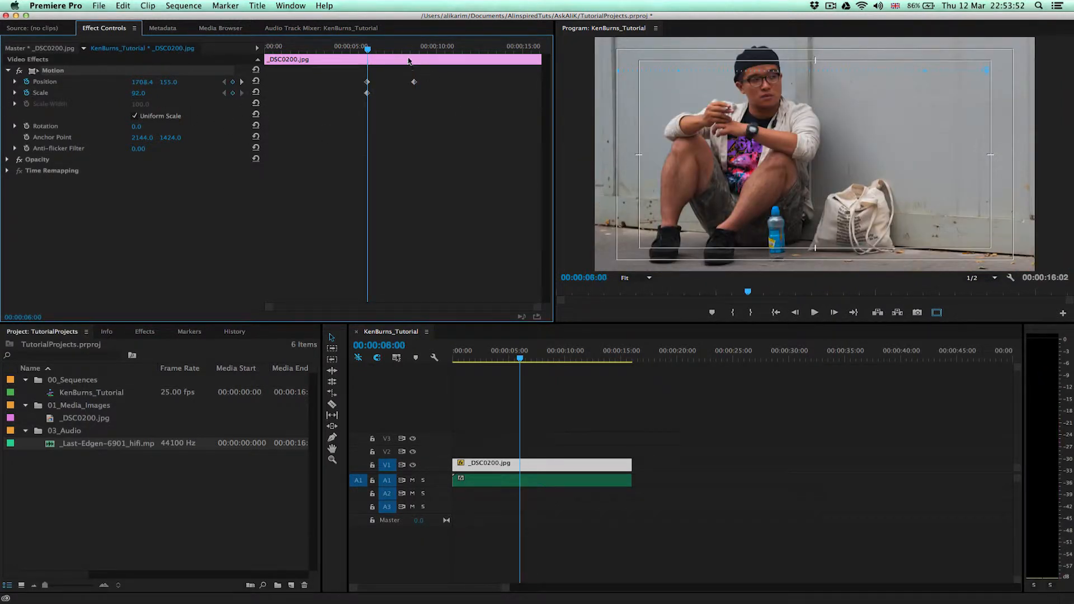
drag(403, 53, 414, 53)
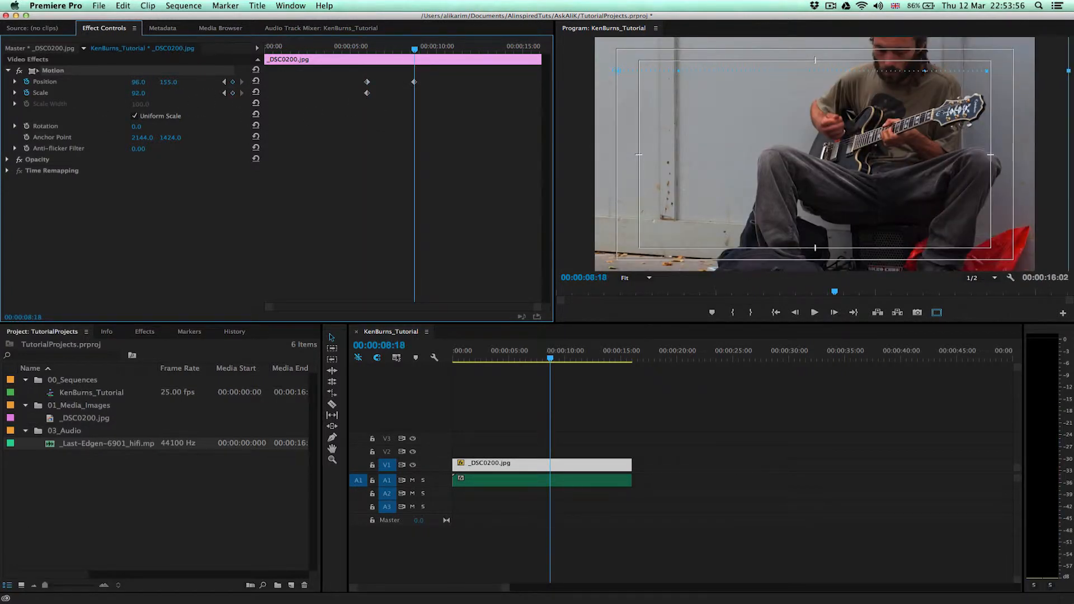
click(140, 93)
text(70)
key(Return)
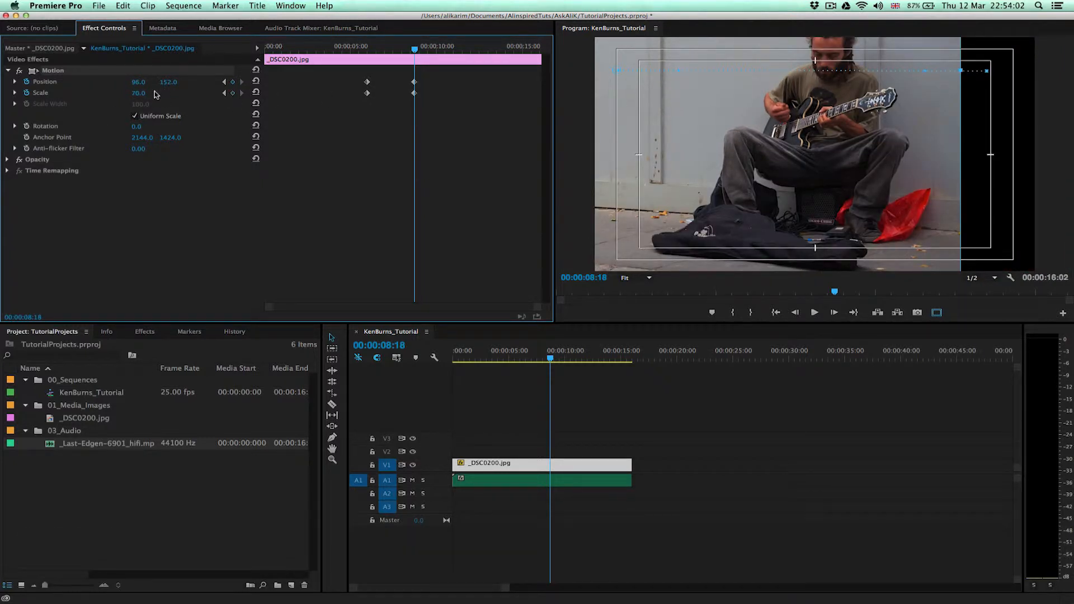
drag(167, 83, 220, 84)
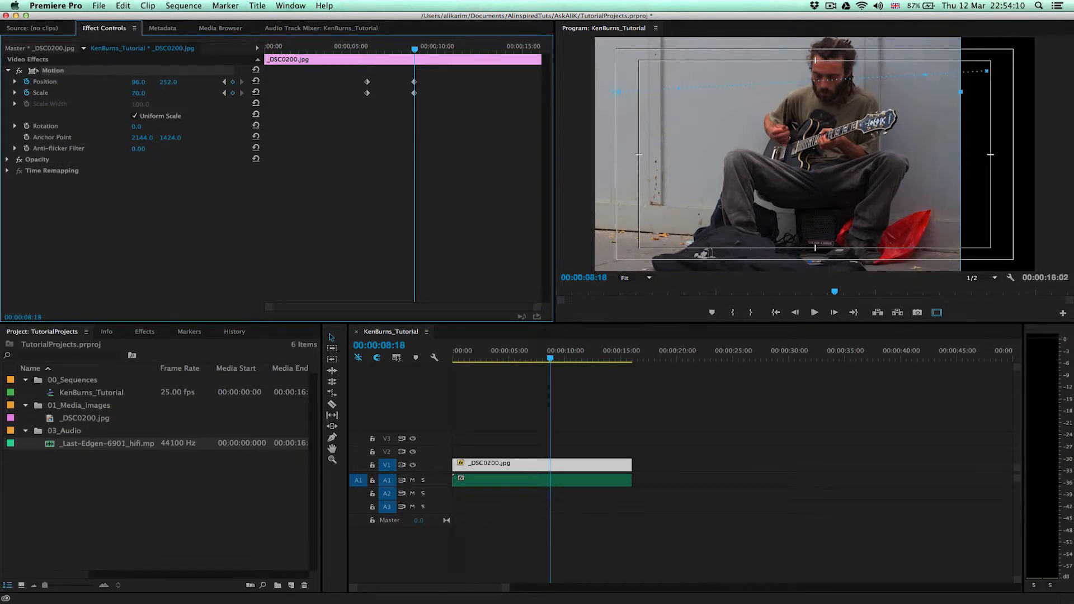
drag(140, 83, 332, 82)
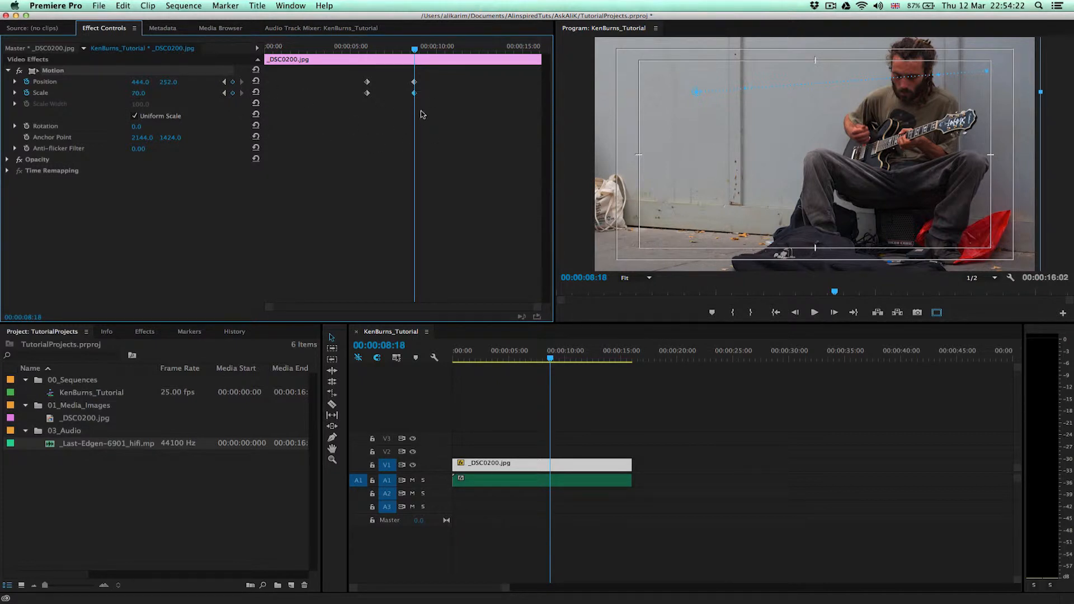
Delete the photo's scale keyframes and set its position at the 00:00:08:18 keyframe to -12, 332 to frame the guitarist
key(BackSpace)
key(BackSpace)
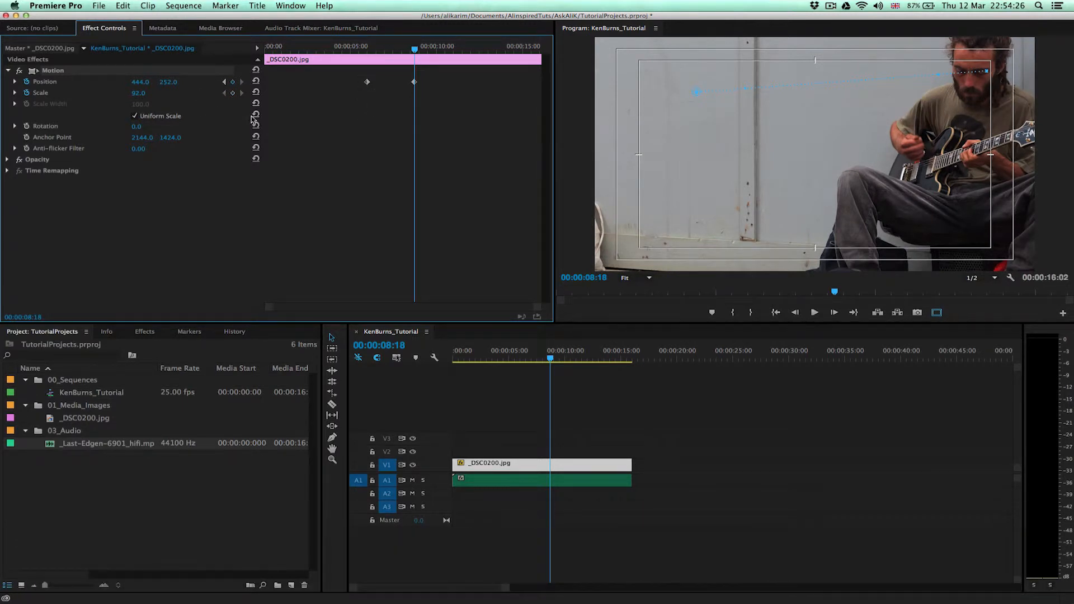
drag(151, 83, 115, 88)
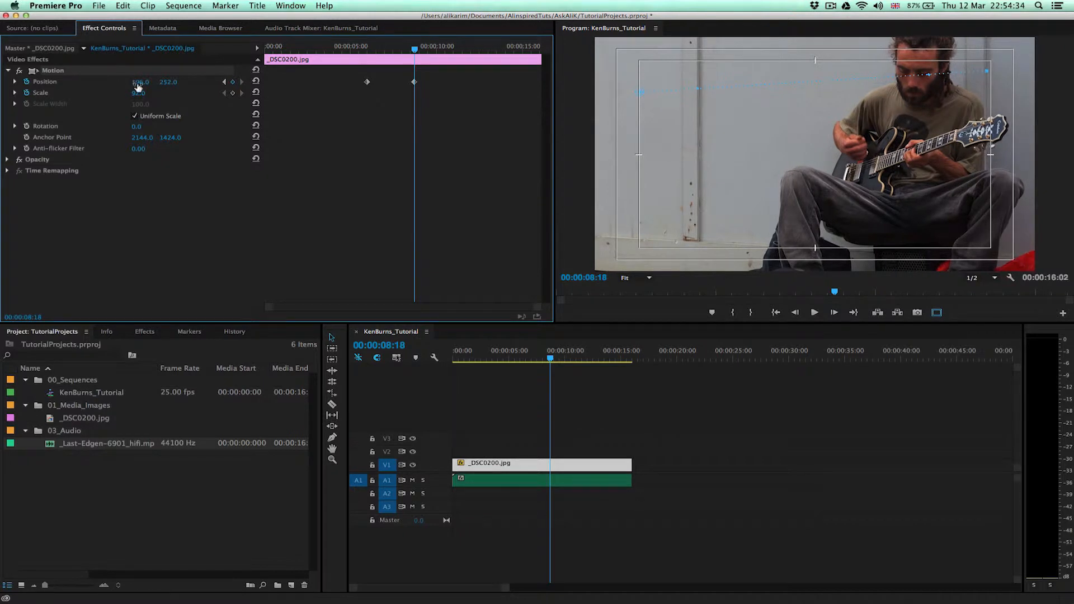
drag(140, 82, 186, 83)
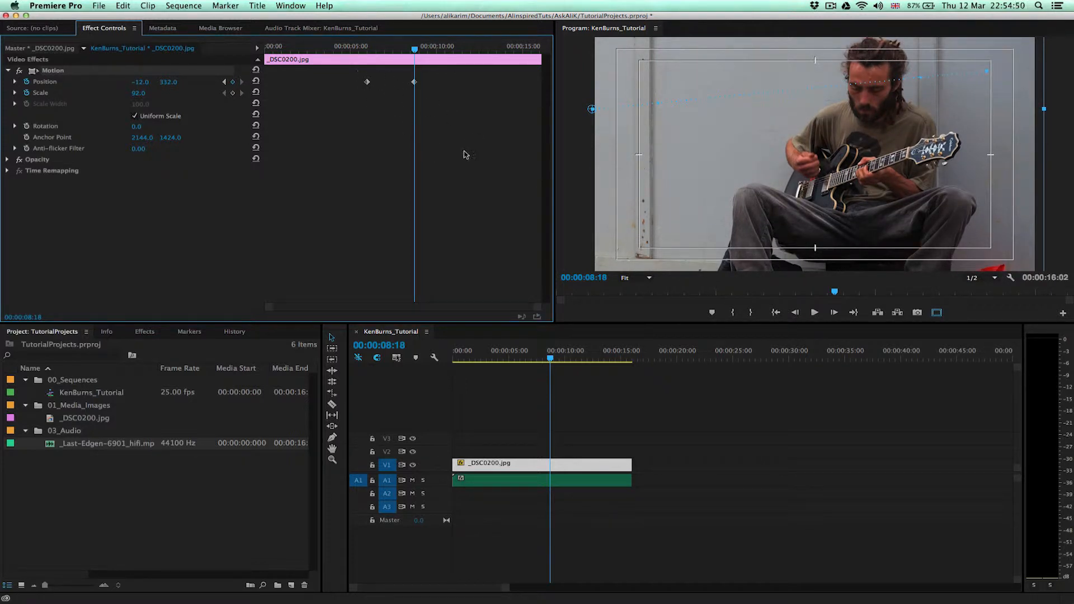
Scrub the playhead from the start to the end of the photo clip to review the pan
drag(415, 52, 248, 52)
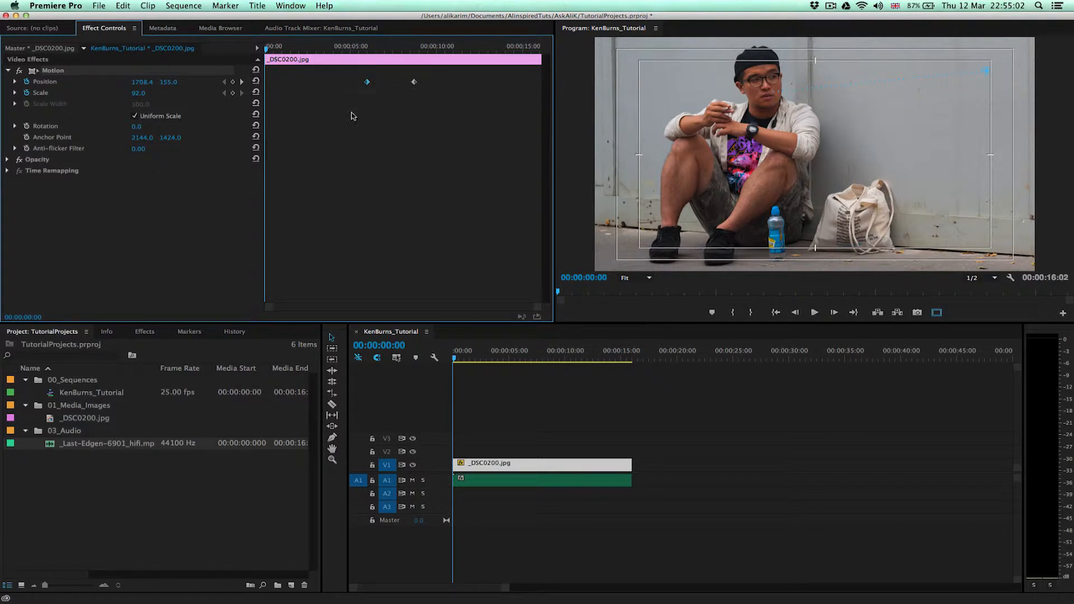
drag(521, 56, 555, 59)
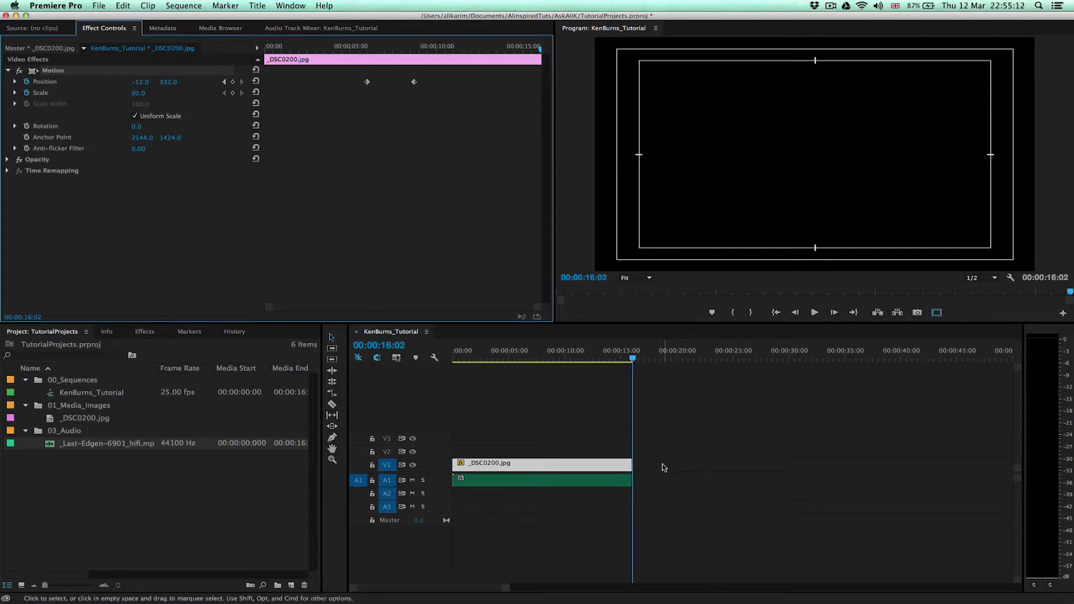
Move the photo's first position keyframe earlier, to about 00:00:05:07, so that the pan takes longer
click(537, 48)
key(space)
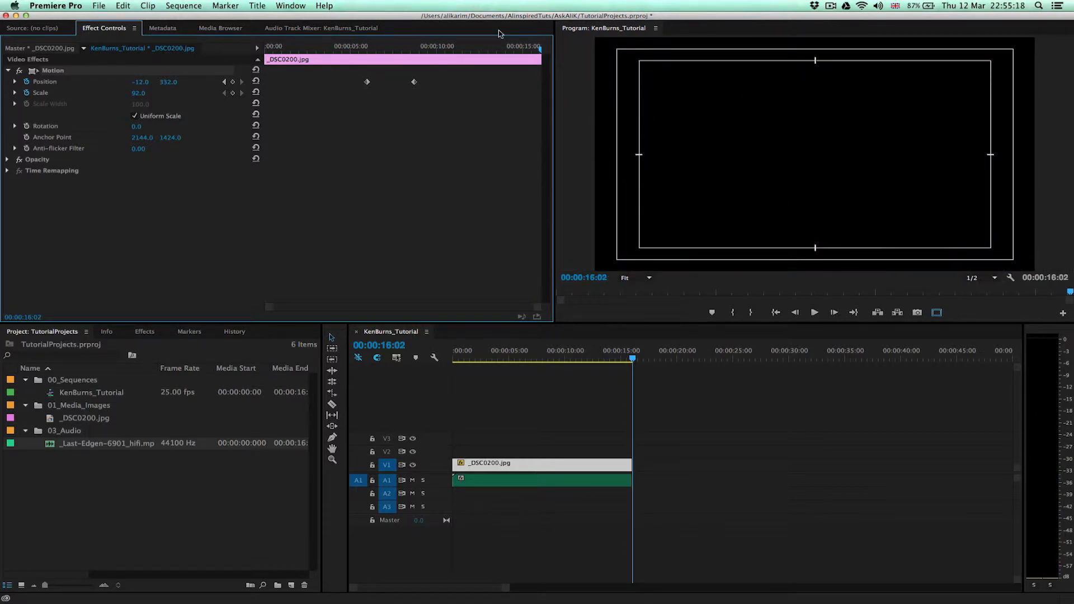
drag(369, 49, 394, 61)
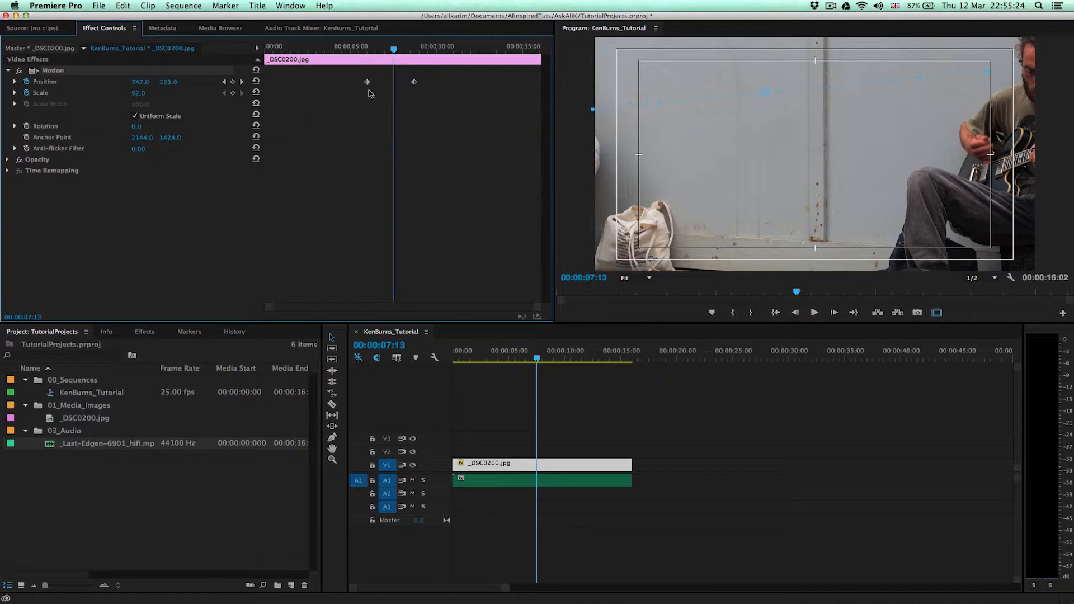
mouse_move(364, 84)
mouse_down()
mouse_move(267, 84)
mouse_move(355, 84)
mouse_up()
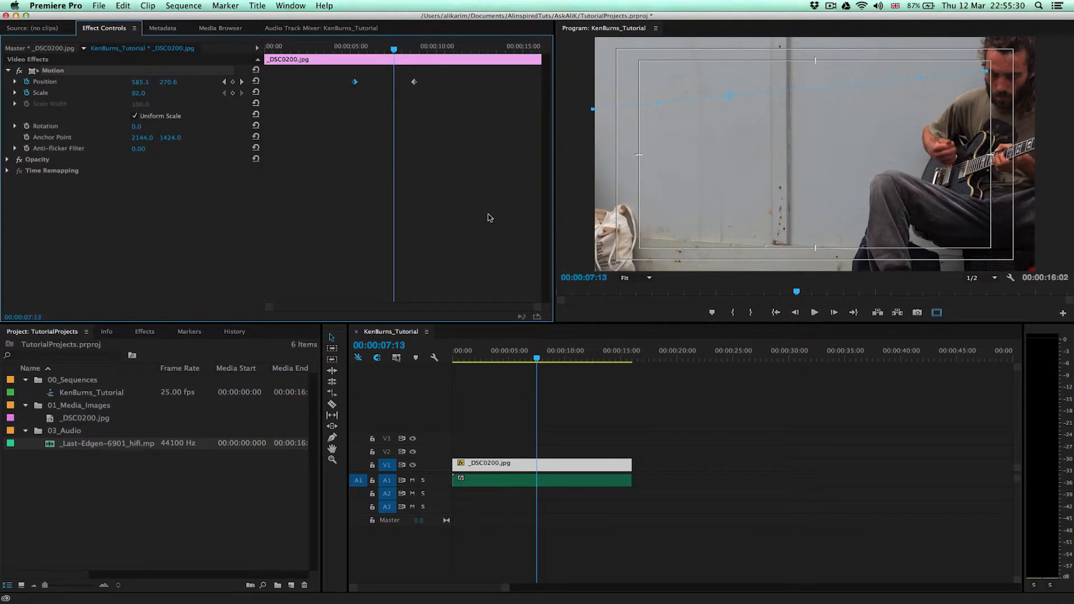
Play the pan from the first position keyframe until just past the second to check its speed
drag(358, 53, 355, 51)
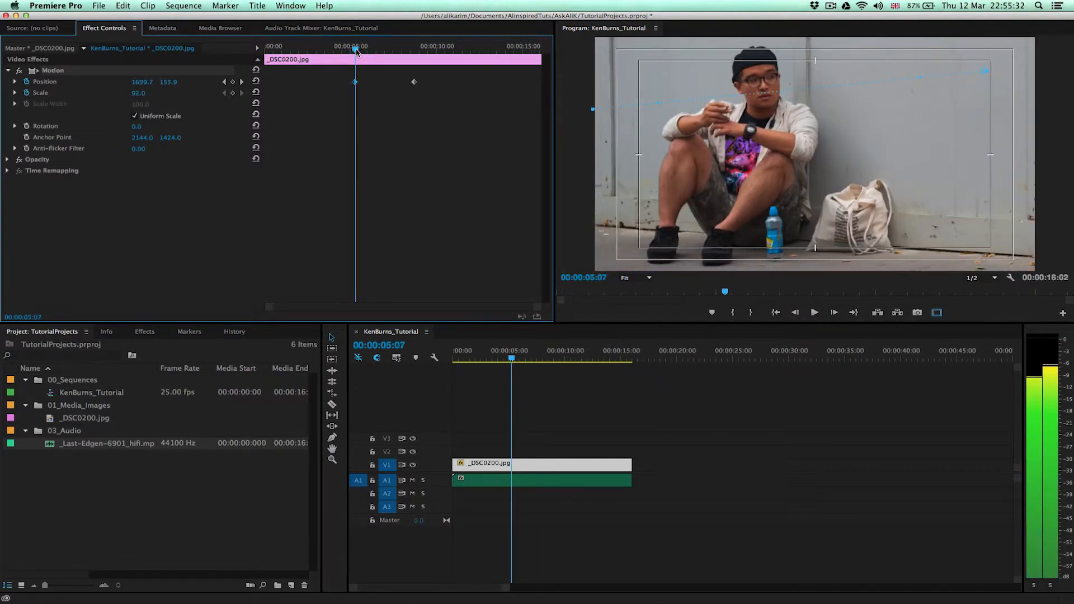
key(shift)
key(space)
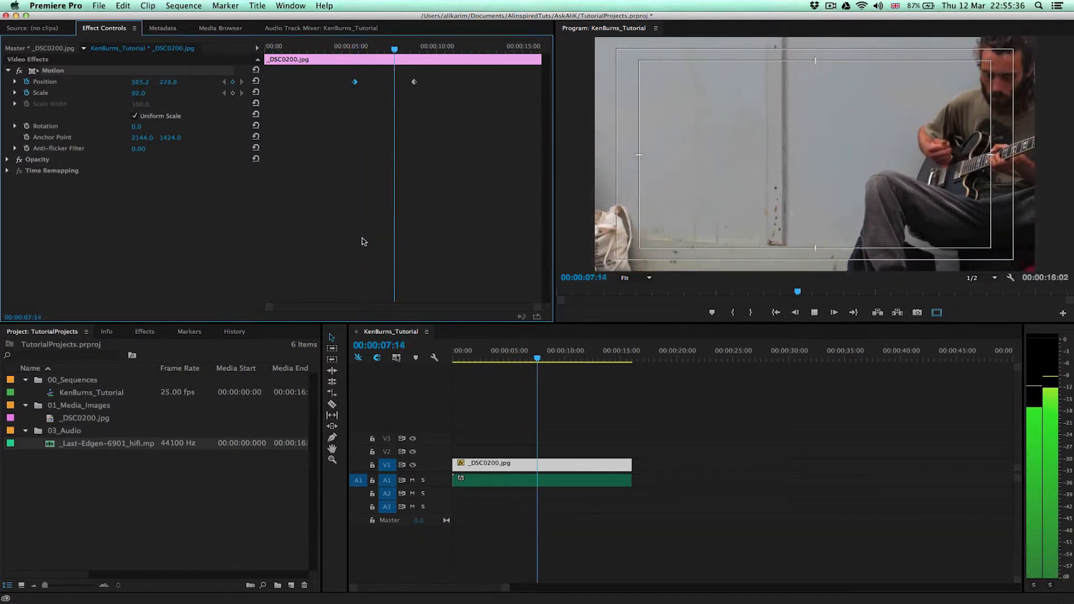
key(space)
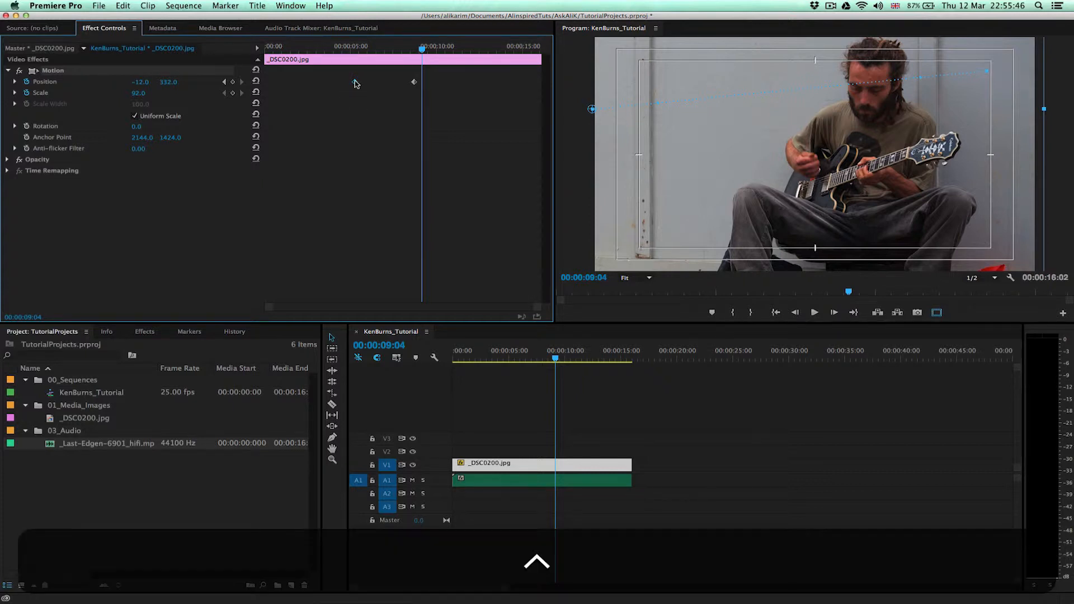
Apply Ease In temporal interpolation to both of the photo's position keyframes
ctrl+click(355, 83)
mouse_move(370, 171)
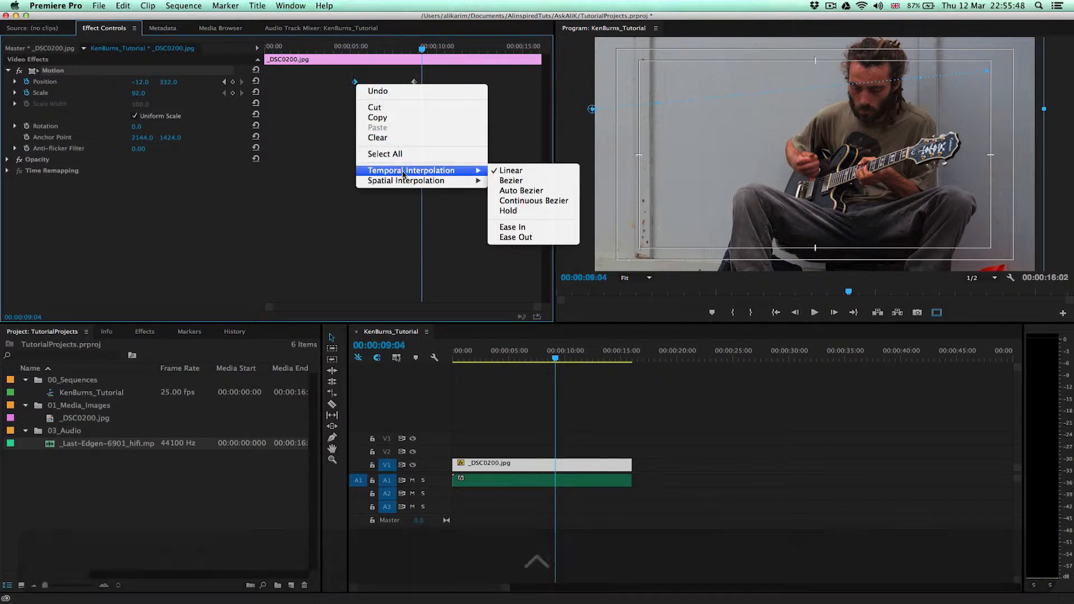
click(547, 230)
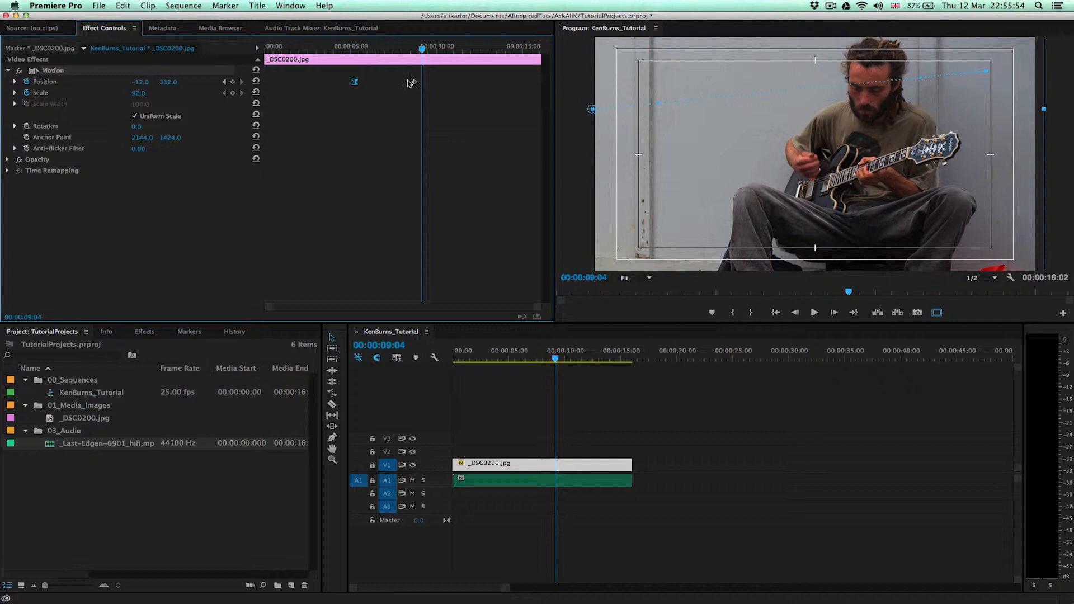
right_click(413, 89)
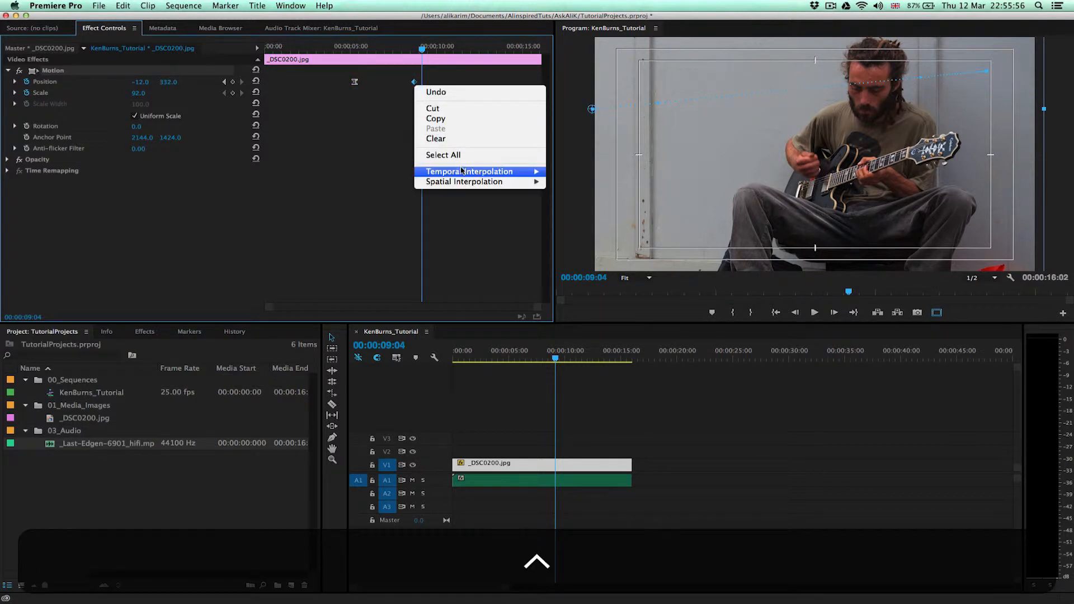
mouse_move(472, 174)
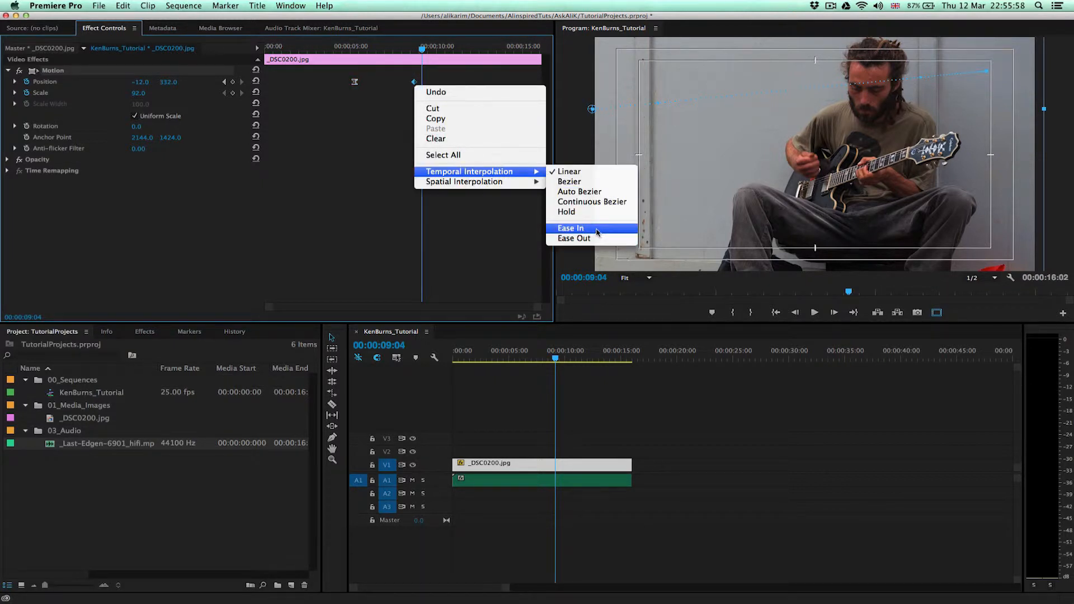
click(602, 230)
click(402, 181)
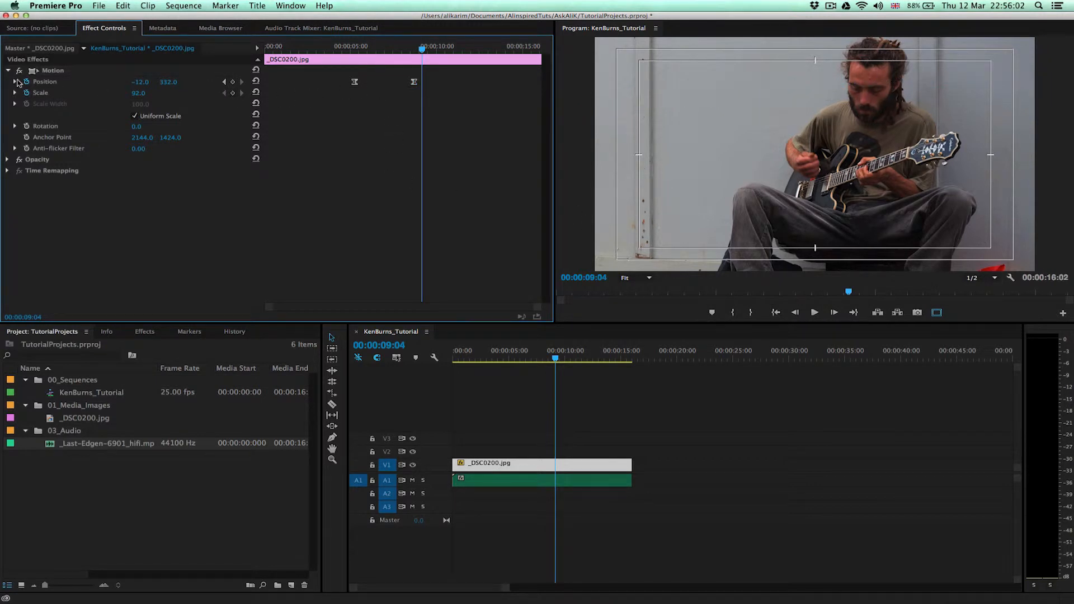
Reveal the Position velocity graph and scrub between the two keyframes to review the eased movement
click(15, 81)
click(355, 48)
drag(355, 48, 413, 63)
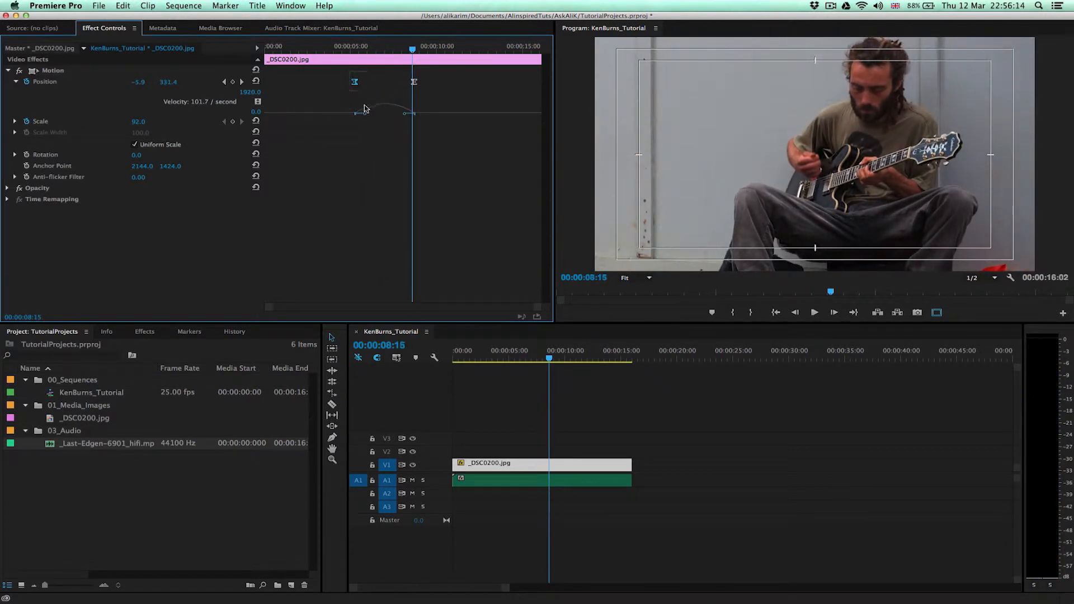
Move the two position keyframes to the start and end of the photo clip, and play the full-length pan
drag(341, 86, 273, 83)
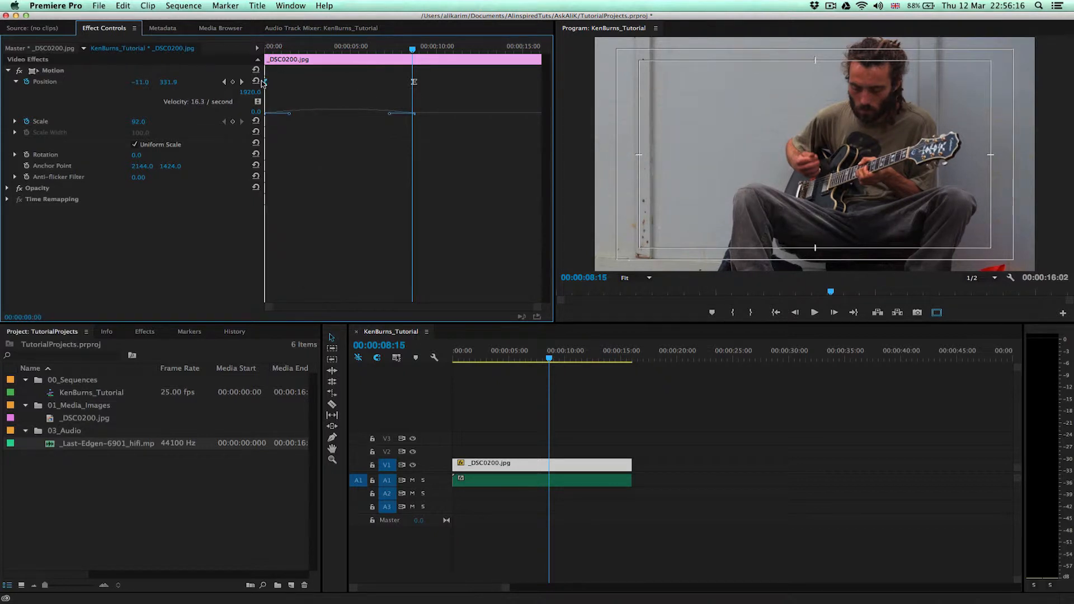
drag(414, 85, 539, 82)
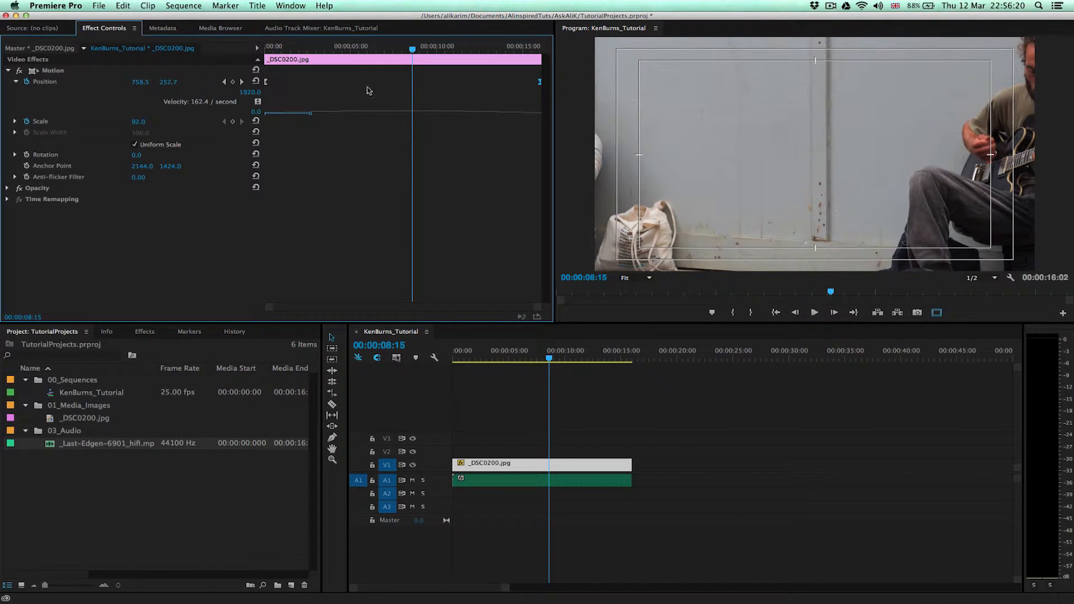
drag(477, 359, 447, 373)
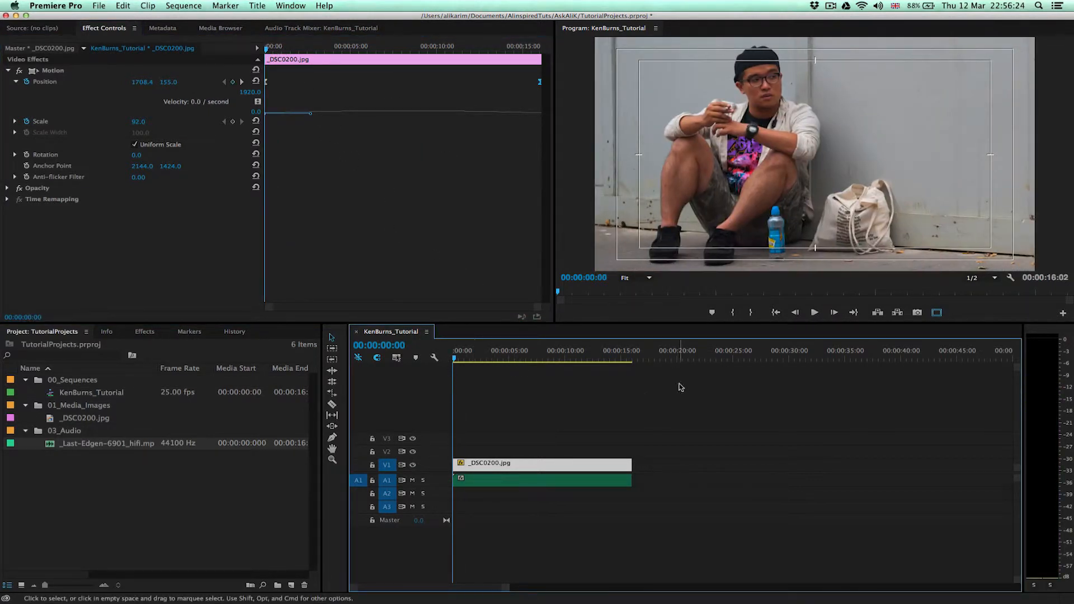
key(space)
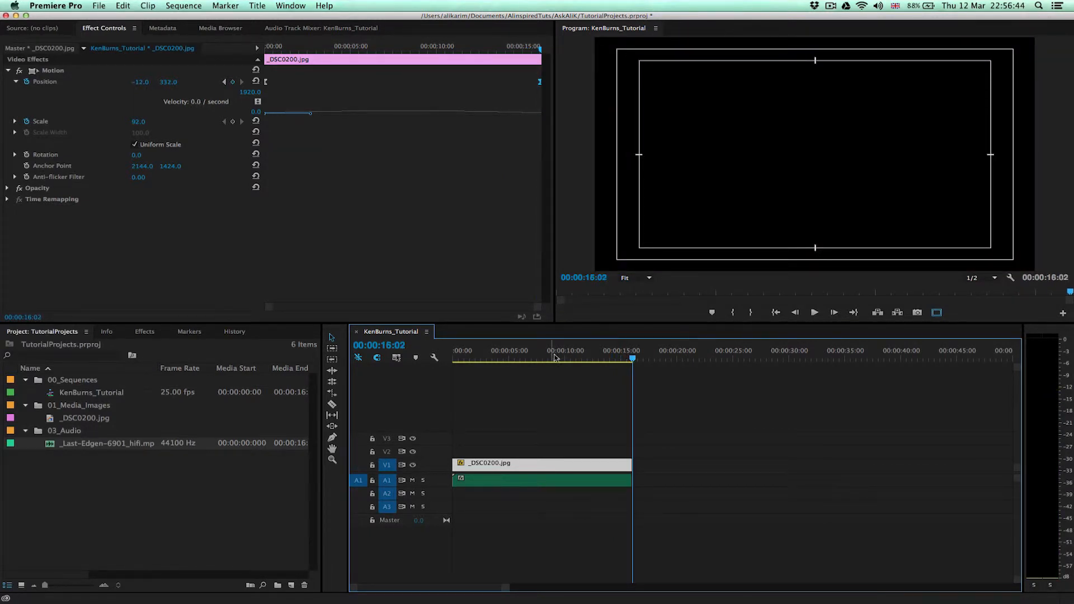
drag(631, 356, 591, 358)
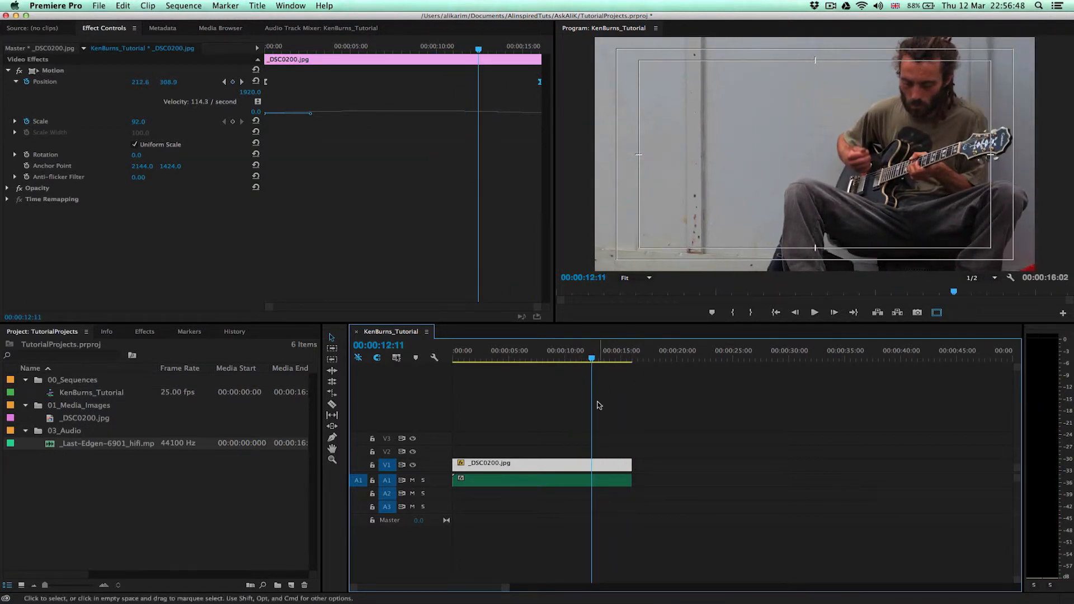
Place a second copy of _DSC0200.jpg on V1 at 00:00:18:07 and apply Scale to Frame Size to it
click(657, 356)
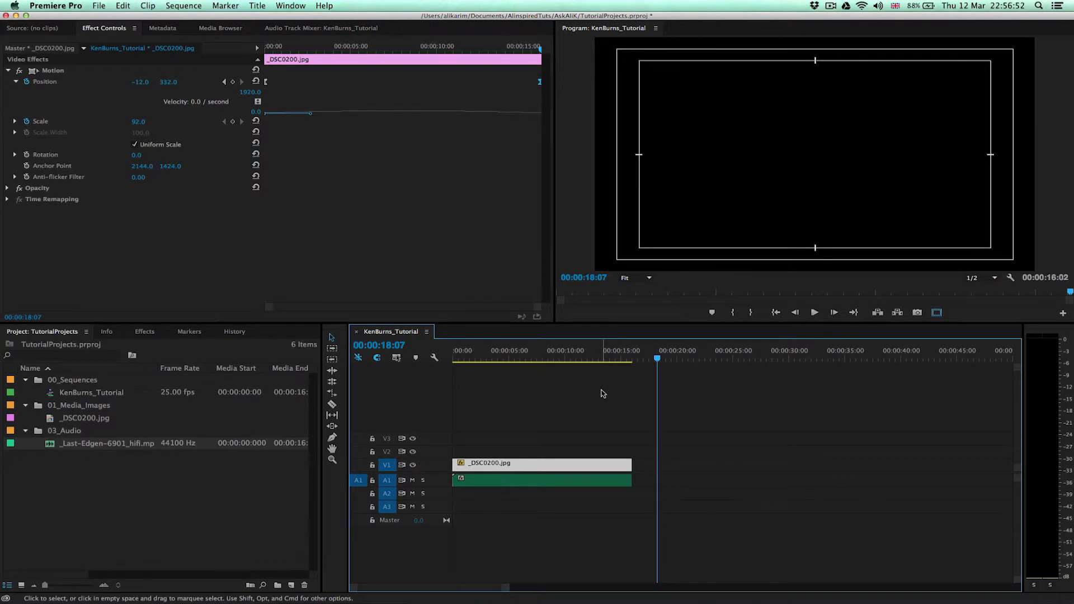
drag(56, 421, 674, 464)
click(684, 356)
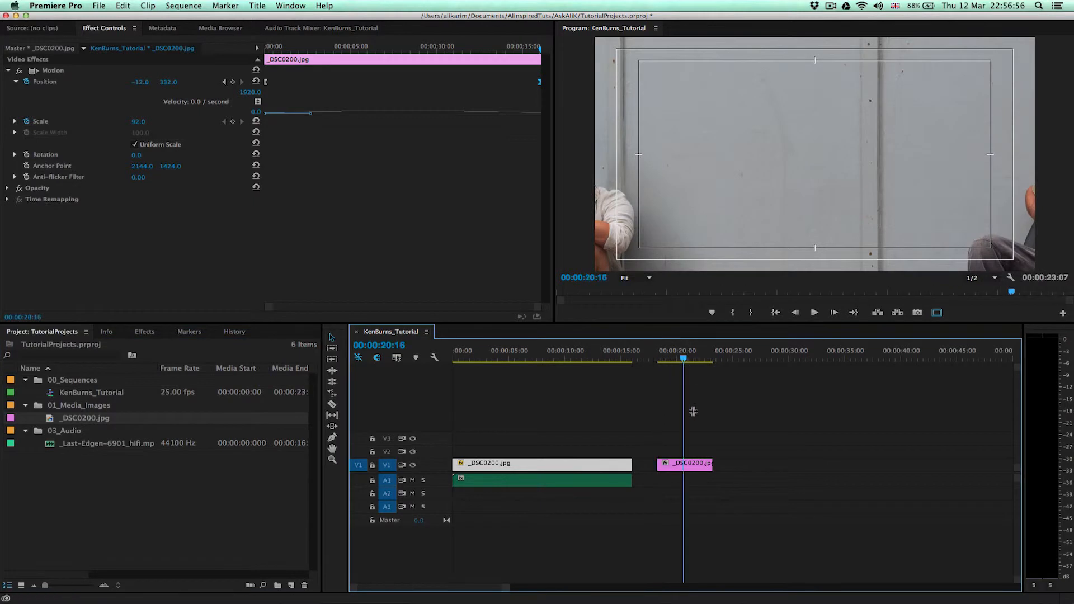
right_click(696, 466)
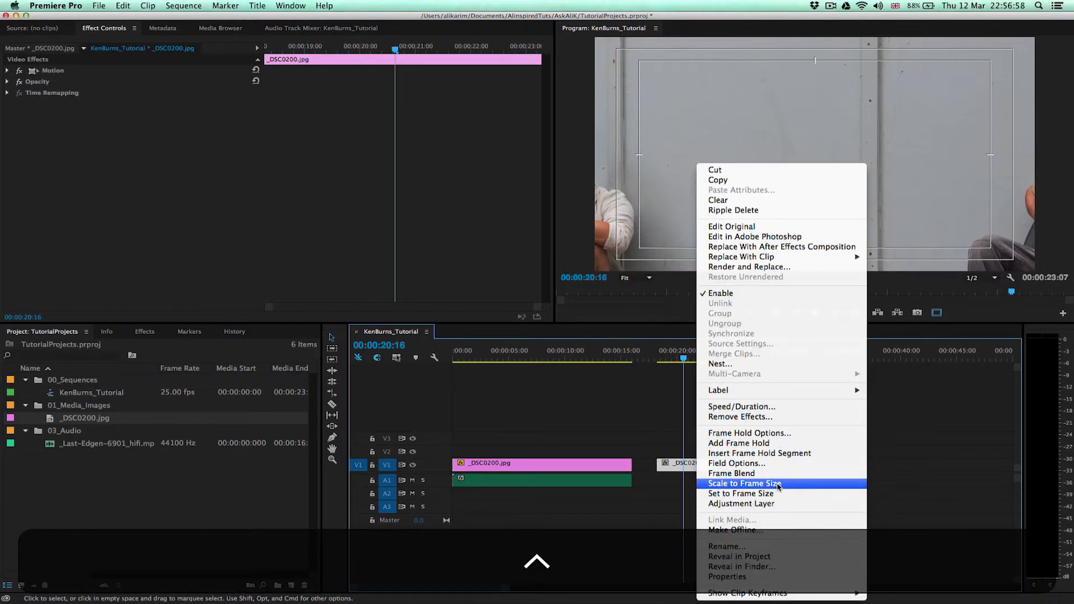
click(779, 485)
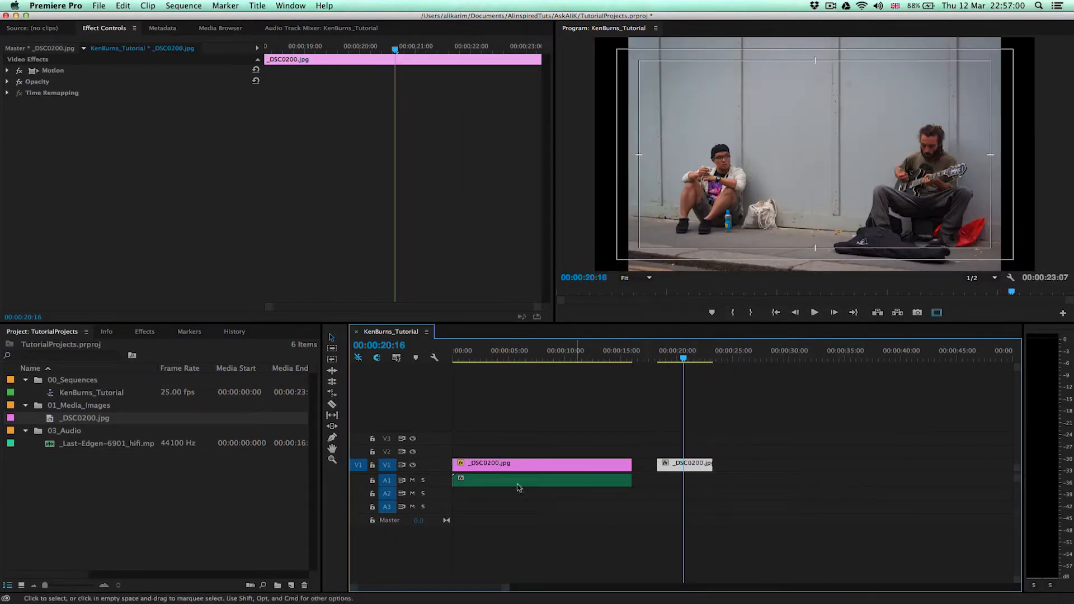
Add the _Last-Edgen-6901_hifi.mp3 music to A1 beneath the second photo clip and extend the photo to the music's length
drag(48, 443, 838, 464)
Play the static second photo section, then replay the first section's pan to compare them
click(662, 358)
key(space)
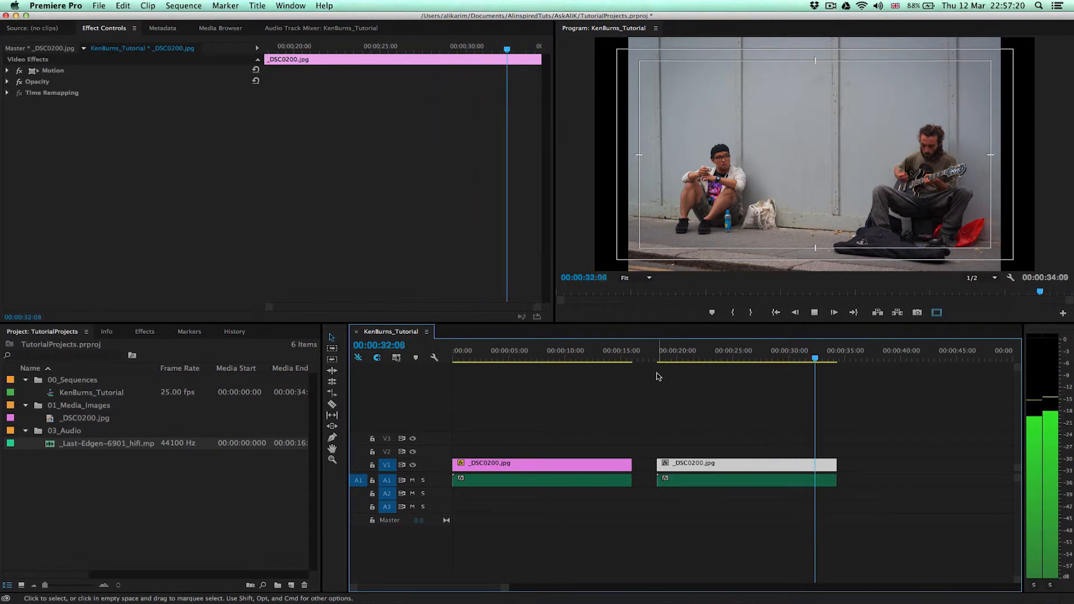
key(space)
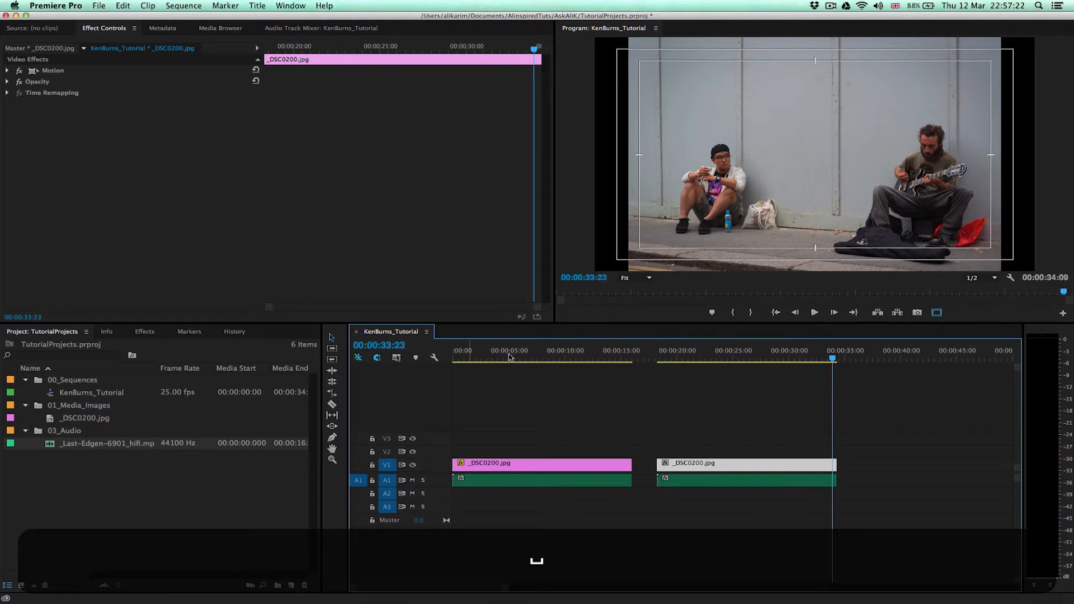
key(space)
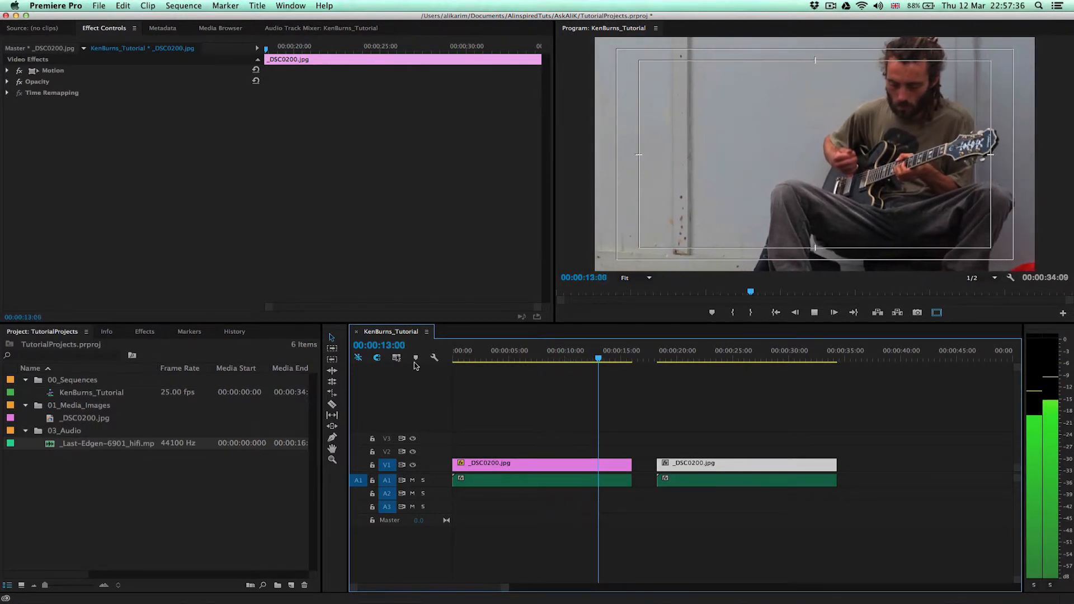
key(space)
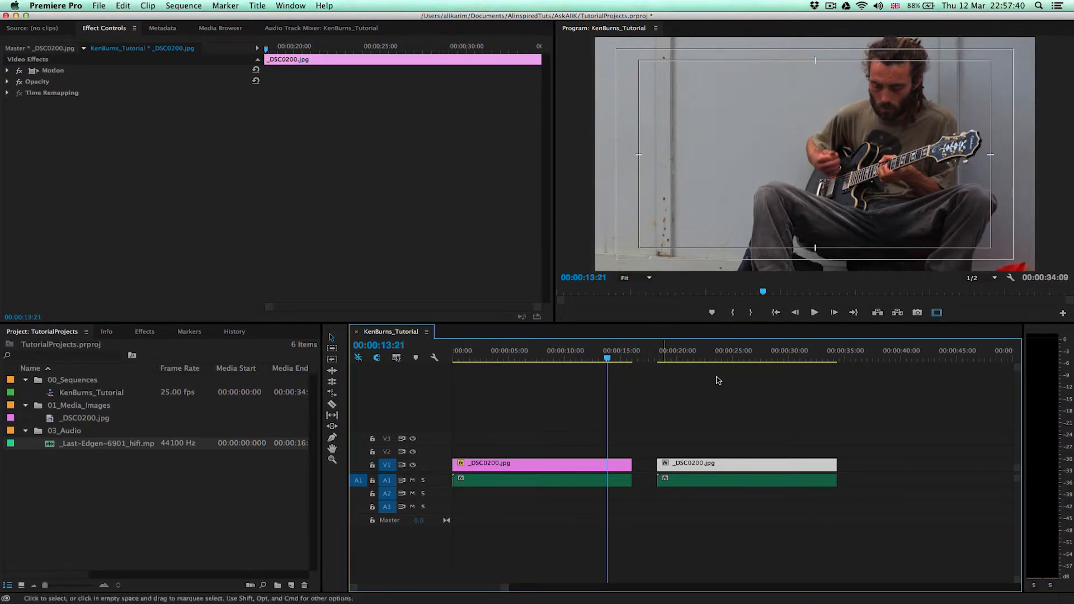
Replace the second photo clip with a fresh copy of _DSC0200.jpg on V1, extended to the end of the music
click(728, 352)
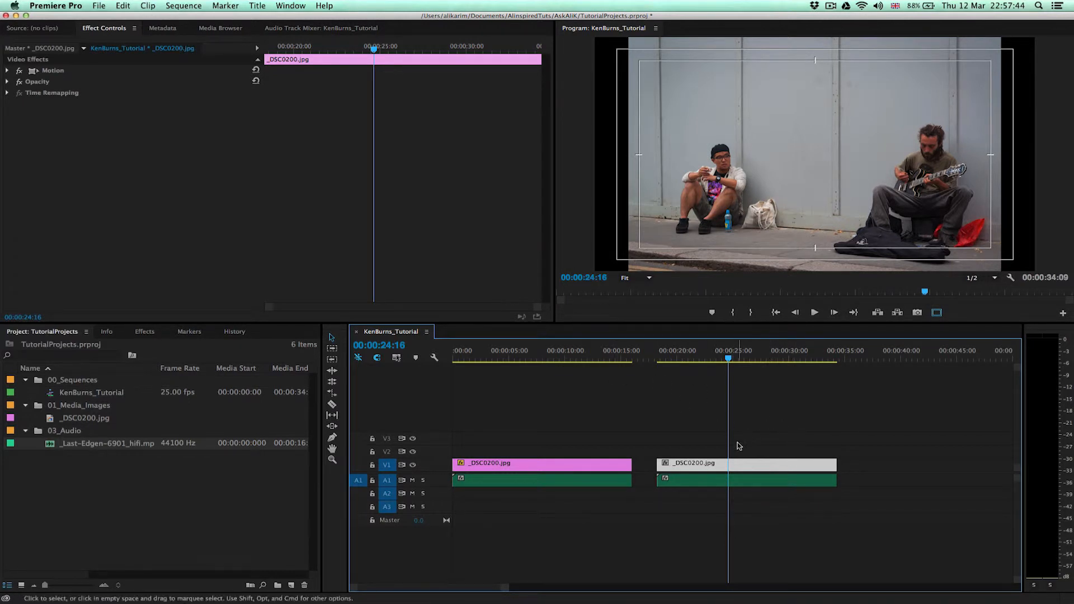
key(BackSpace)
drag(84, 418, 754, 463)
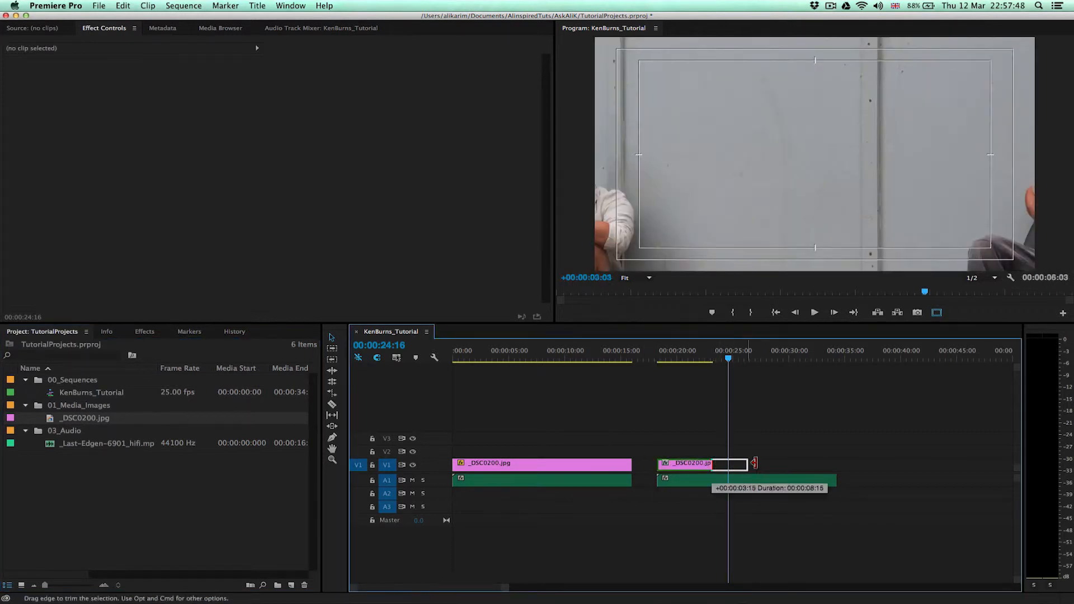
drag(833, 459, 835, 460)
Scrub through the first pan and the second photo clip to compare their framing
drag(458, 357, 521, 357)
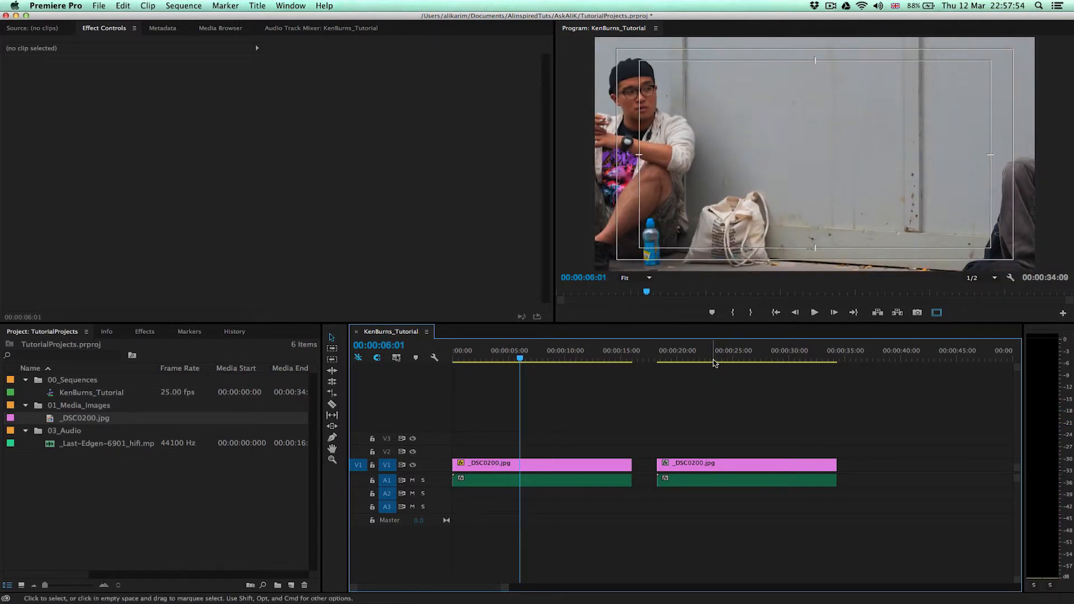
click(713, 360)
drag(706, 363, 669, 357)
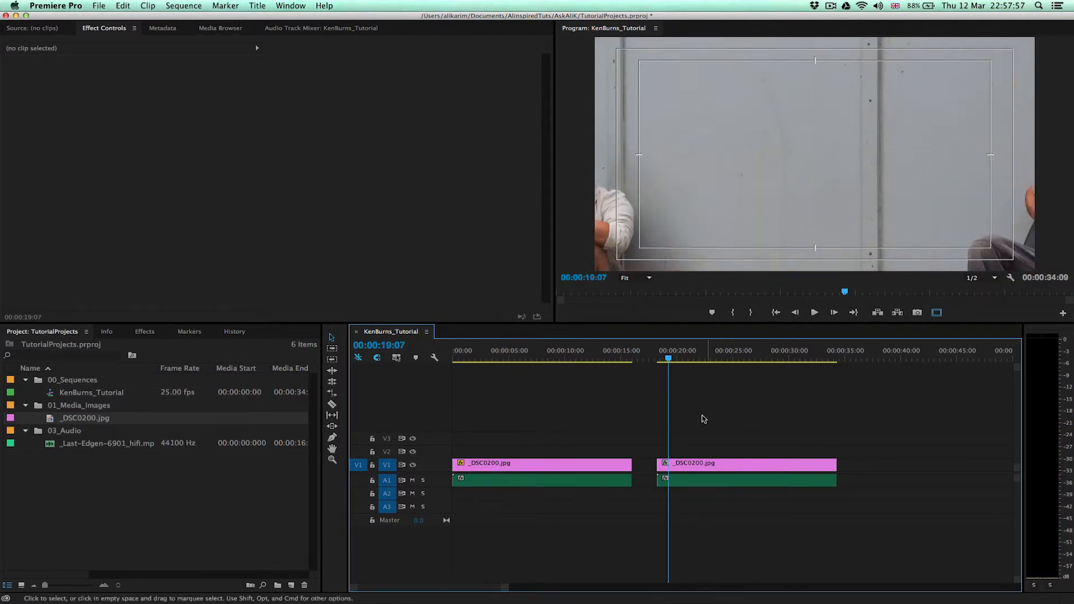
Show the second photo clip's Motion settings, and set its scale to 320 and its horizontal position to 716
click(734, 463)
click(8, 71)
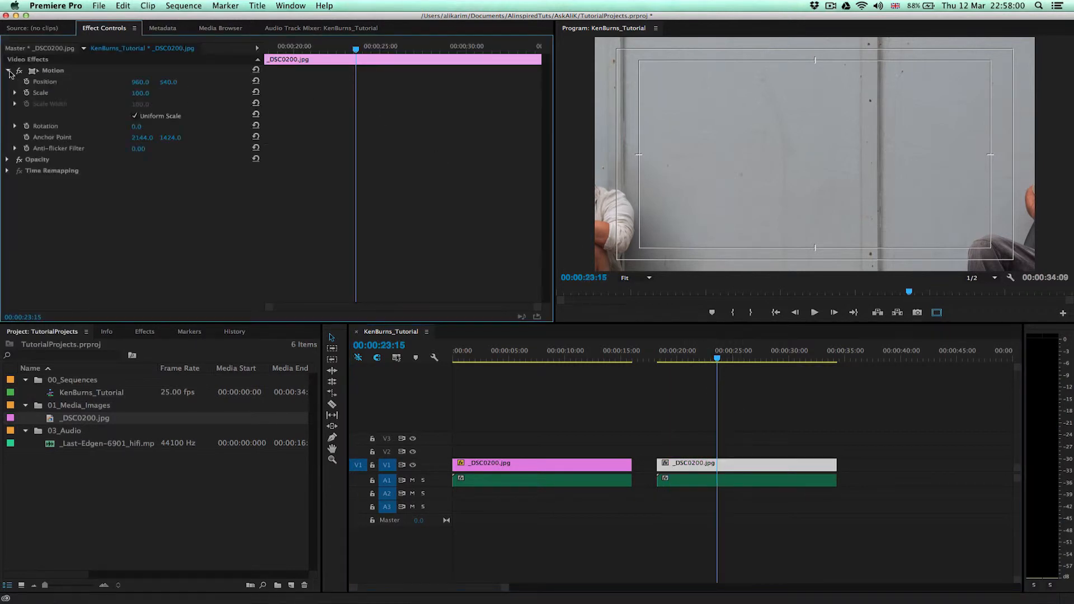
drag(147, 94, 264, 95)
drag(142, 83, 6, 83)
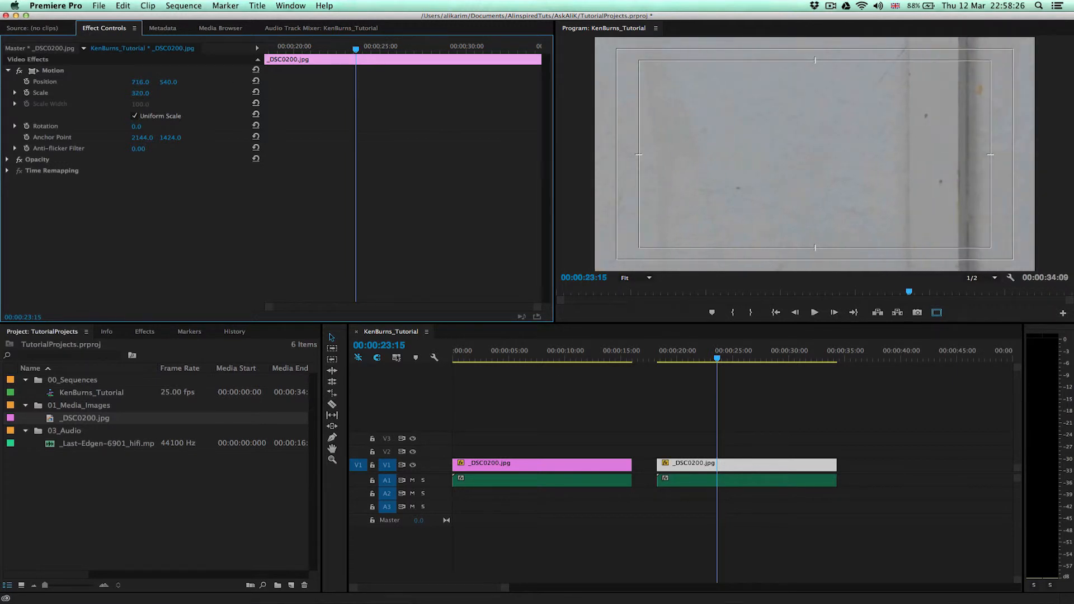
Set the second photo clip's horizontal position to 0 and on to -502, and reduce its scale to 161
click(140, 83)
text(0)
key(Return)
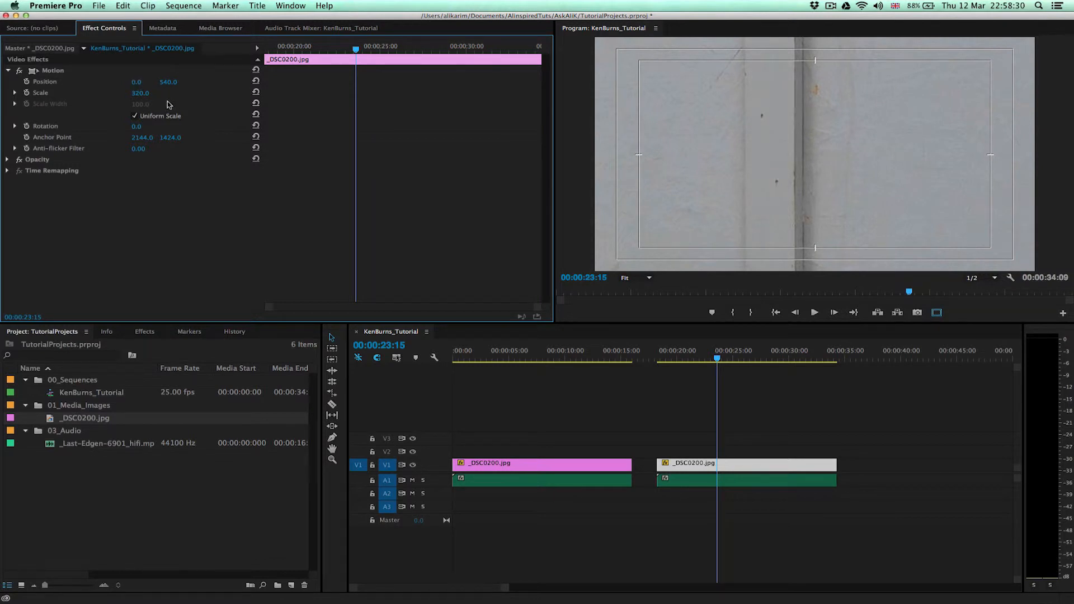
drag(136, 85, 49, 83)
Zoom the program preview out to 25% and further to 10%
click(627, 277)
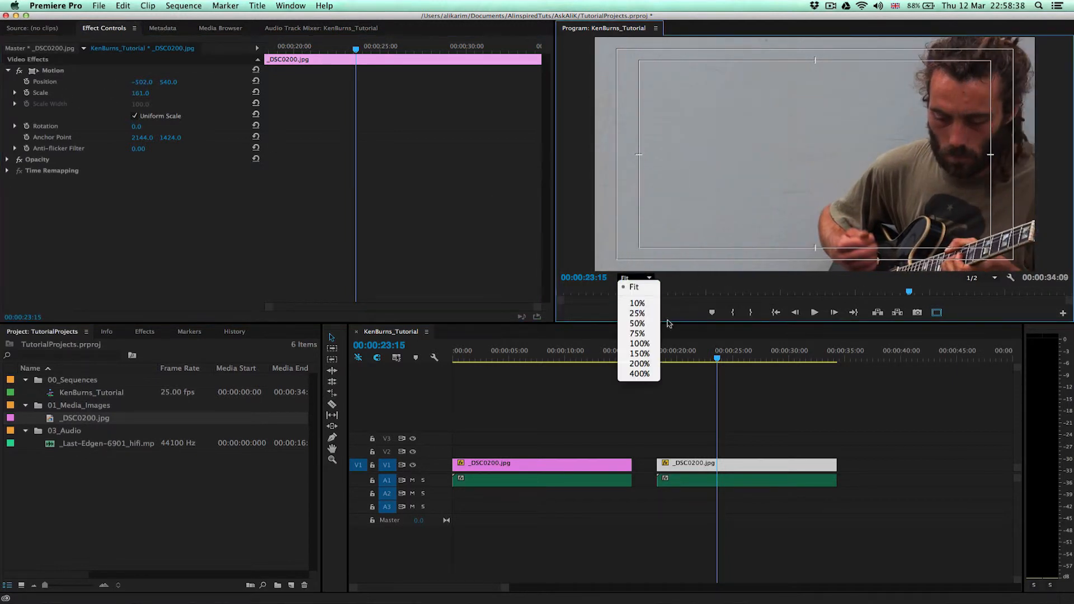
click(648, 313)
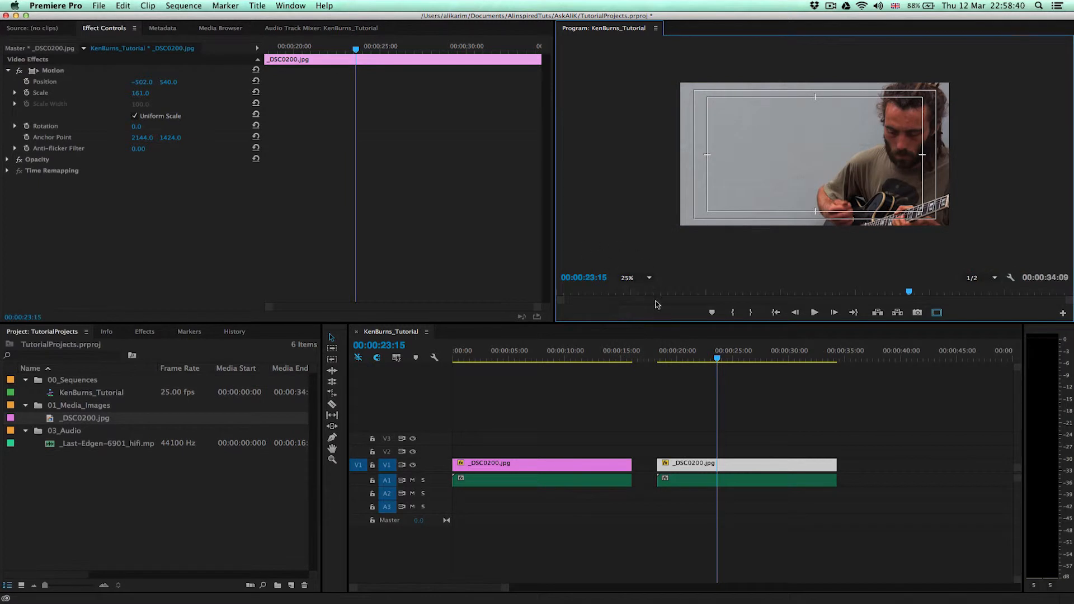
click(648, 277)
click(635, 292)
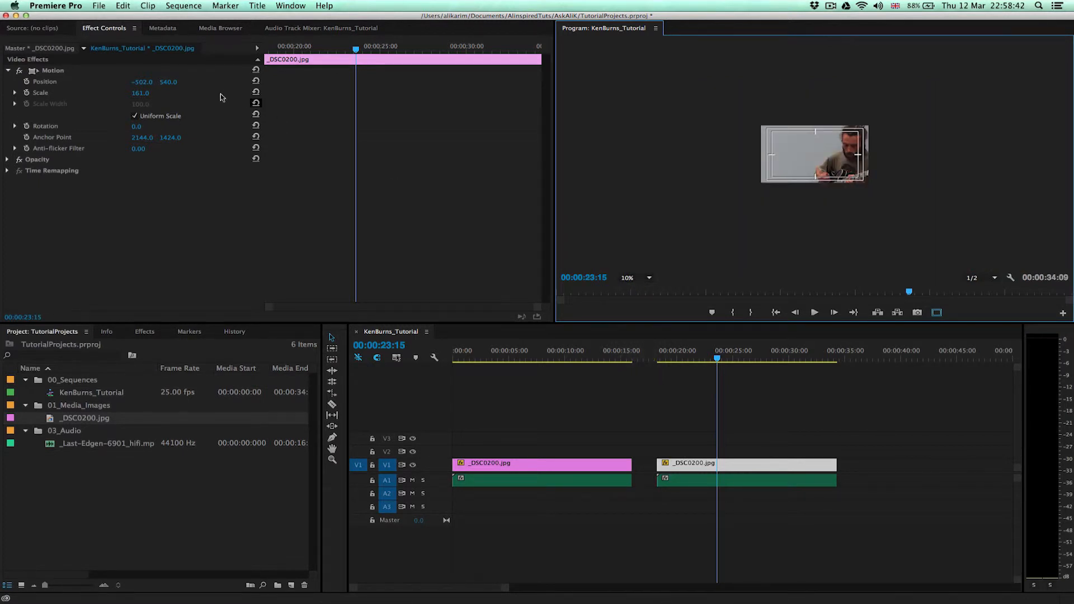
Move and scale the second photo clip freehand in the program preview to about position -1282, 760 and scale 177
click(52, 70)
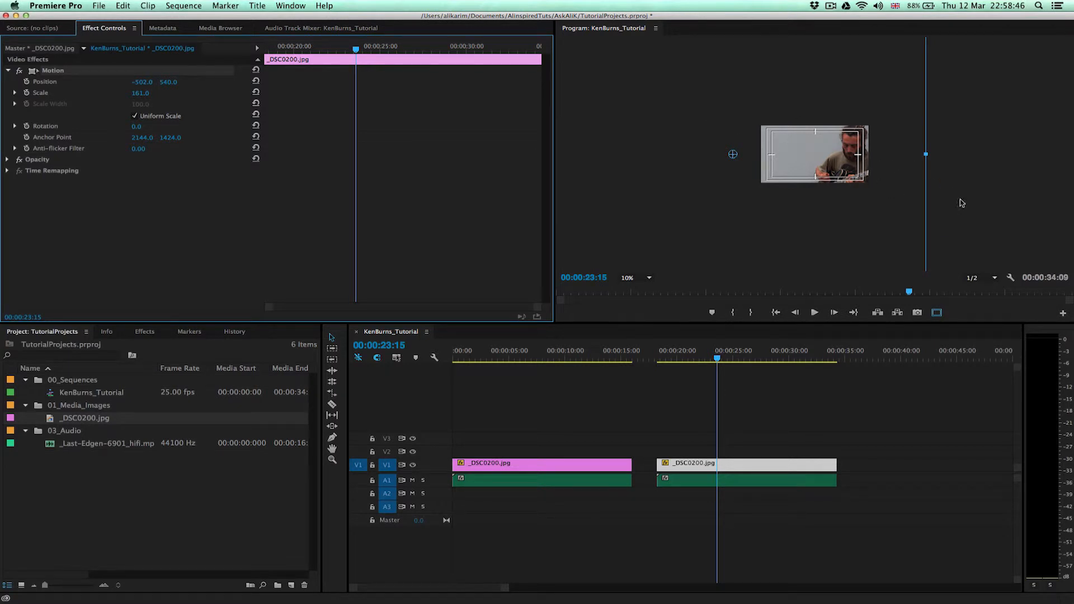
drag(846, 227, 860, 168)
drag(940, 218, 838, 209)
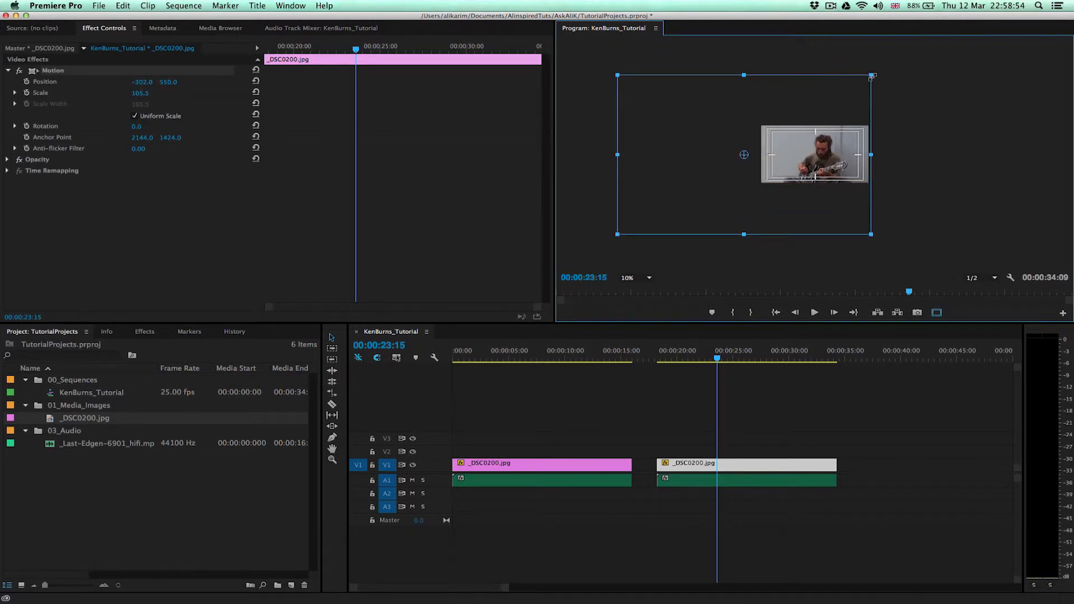
drag(871, 76, 928, 147)
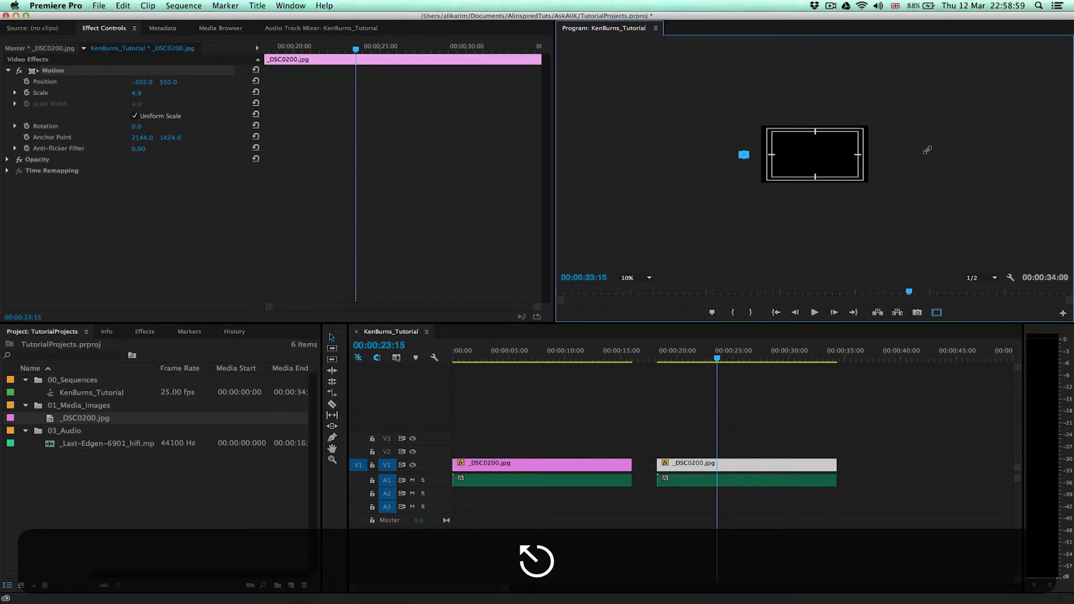
drag(750, 157, 793, 170)
drag(886, 175, 832, 186)
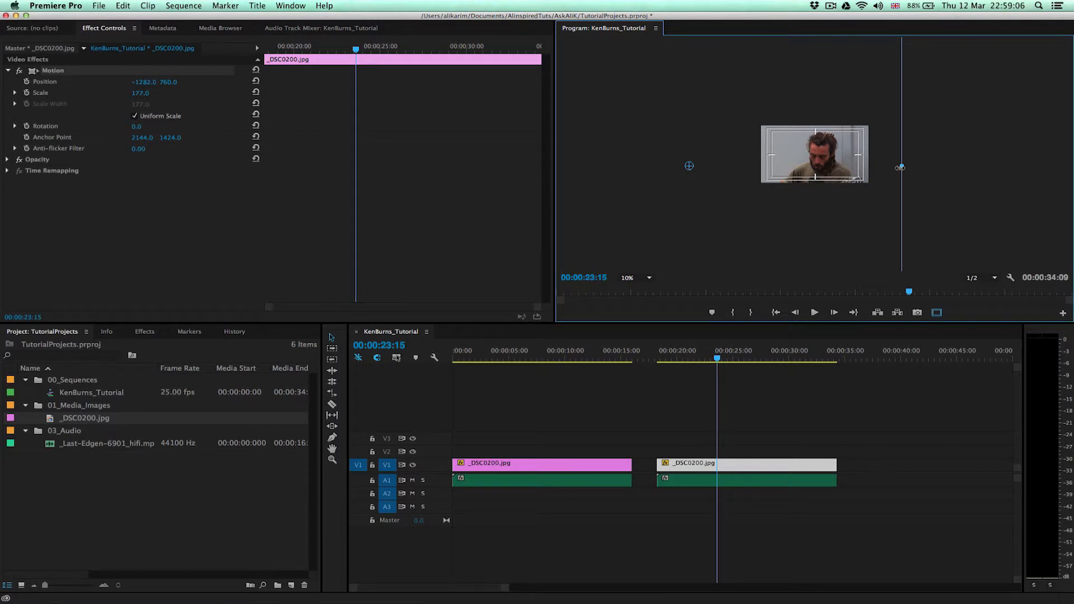
Set the second photo clip's position to -1778, 877 and its scale to 250
drag(140, 94, 188, 80)
drag(331, 82, 251, 81)
drag(143, 82, 75, 95)
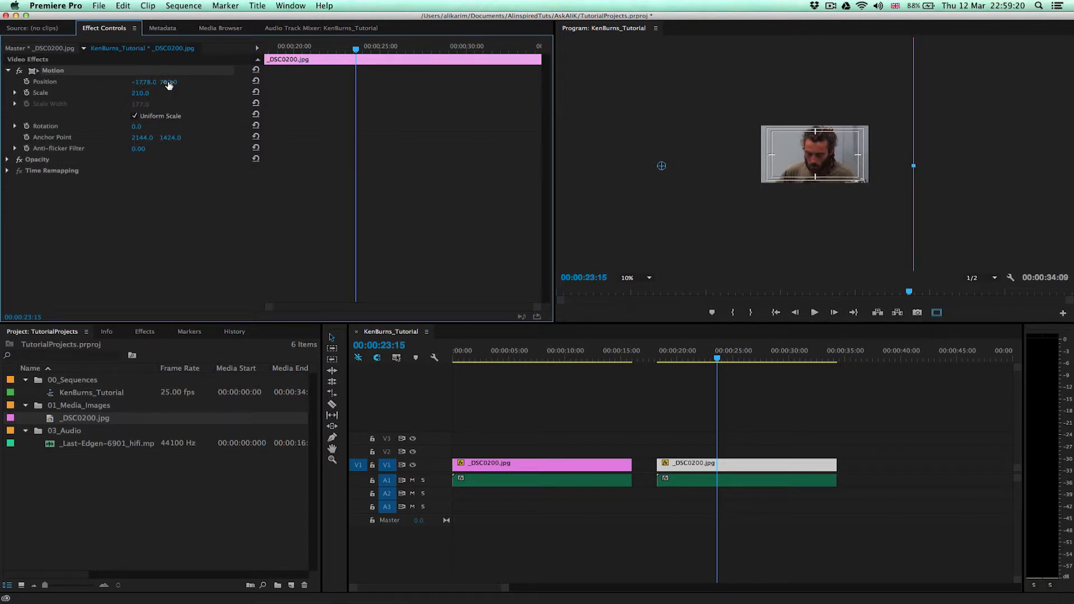
drag(168, 82, 218, 100)
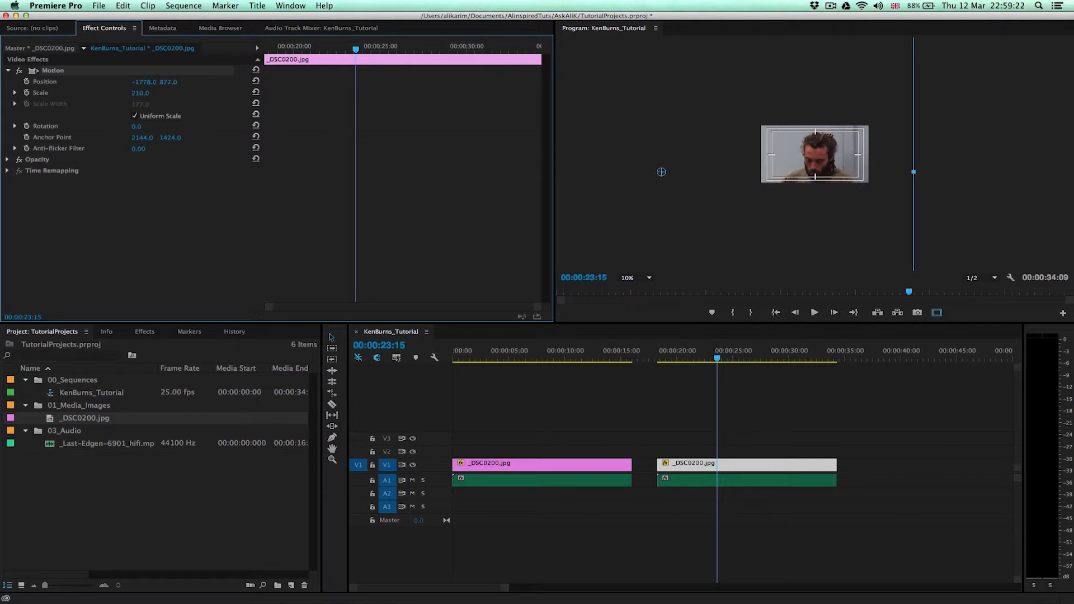
drag(182, 100, 184, 102)
click(143, 94)
text(250)
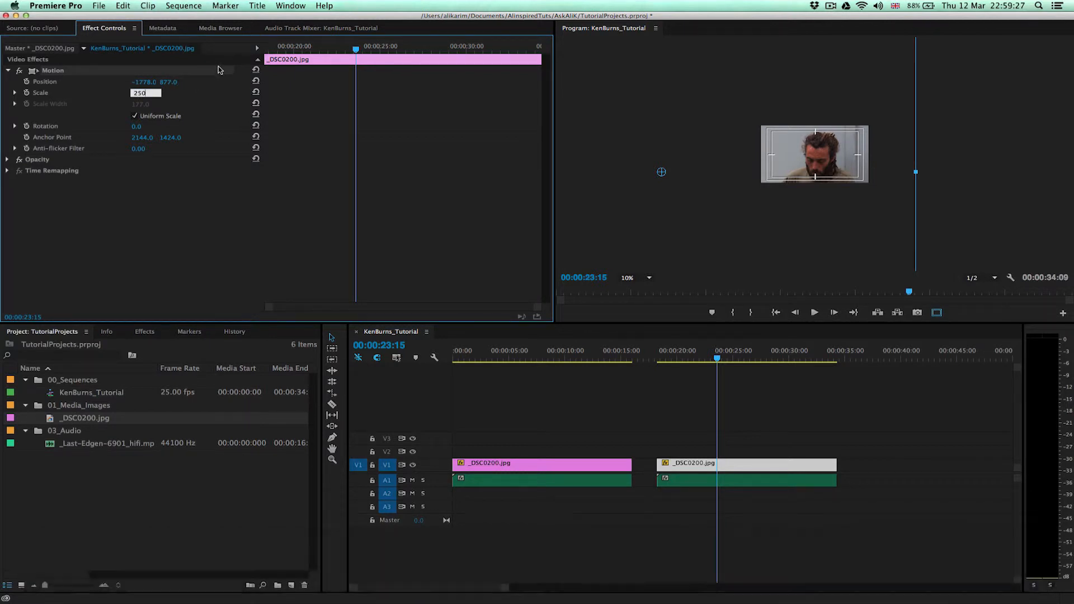
key(Return)
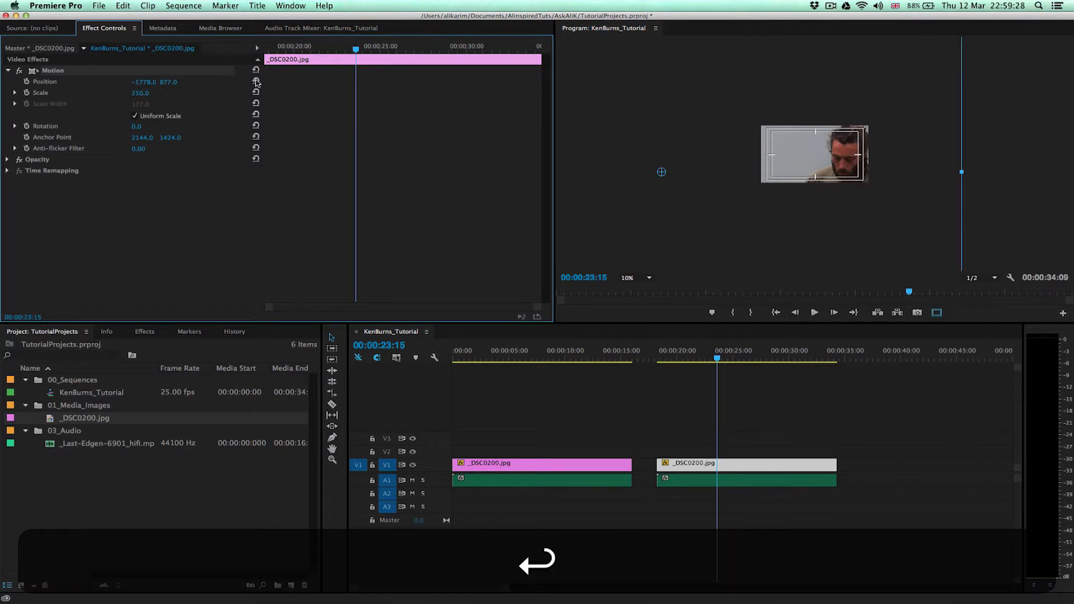
Set the second photo clip's horizontal position to -2320 in the fitted preview, and start Position and Scale keyframes at 00:00:23:15
click(631, 278)
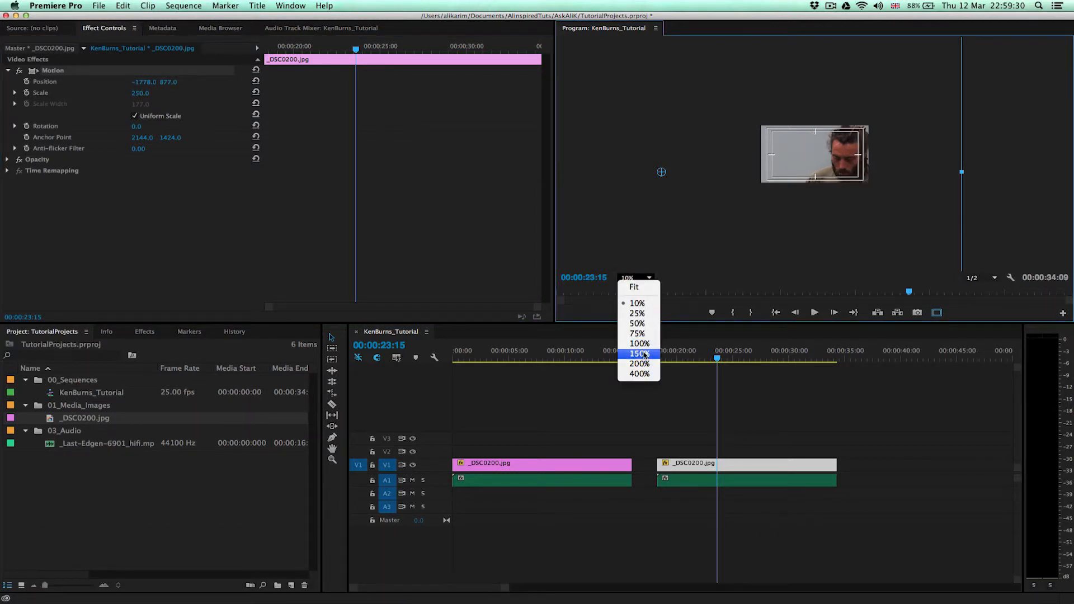
click(634, 287)
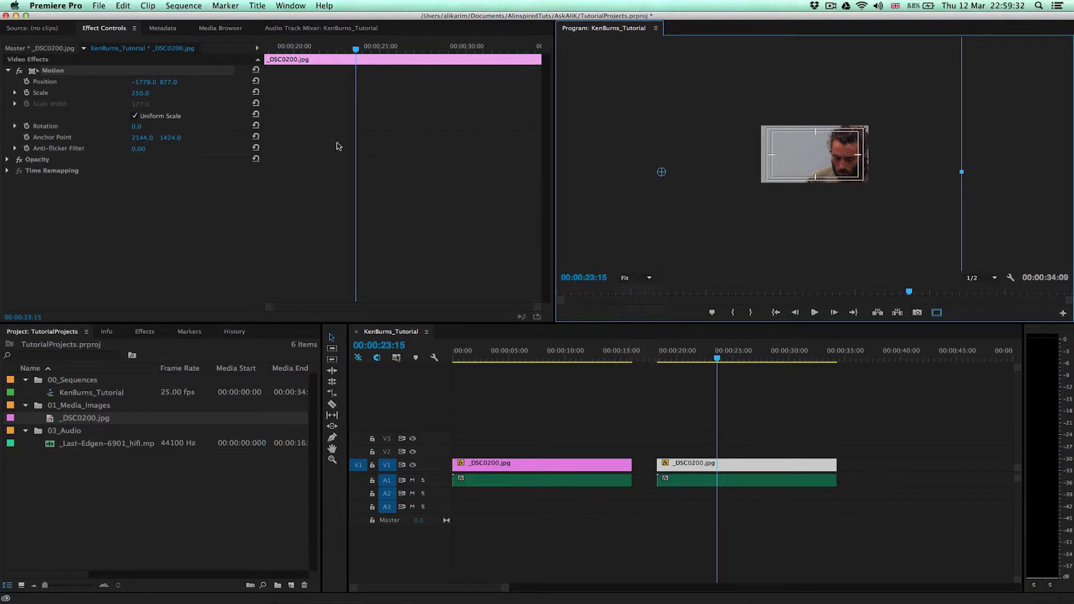
drag(137, 81, 79, 105)
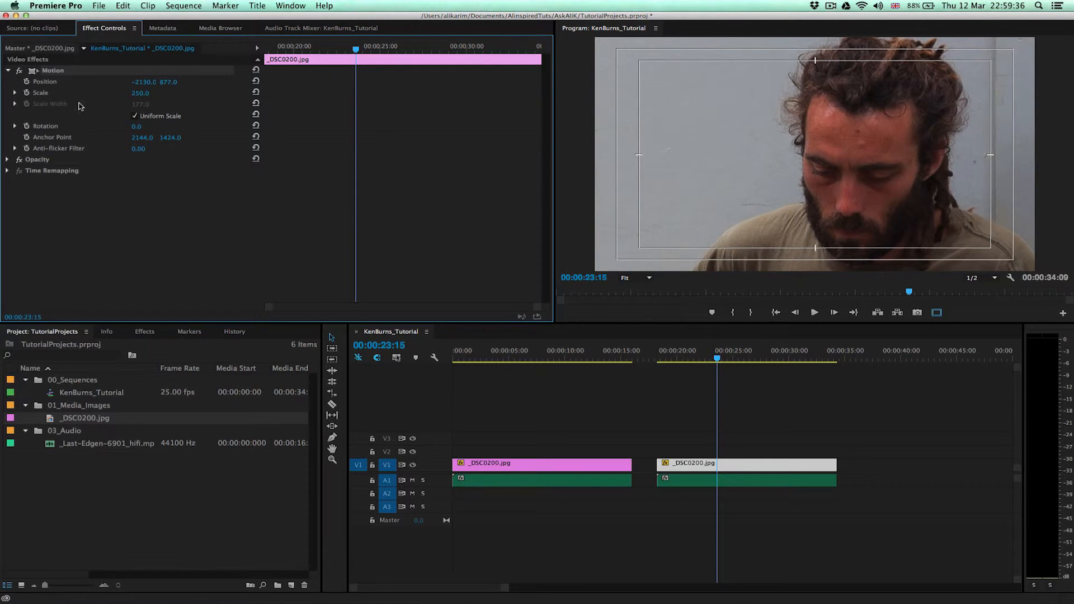
drag(144, 82, 104, 85)
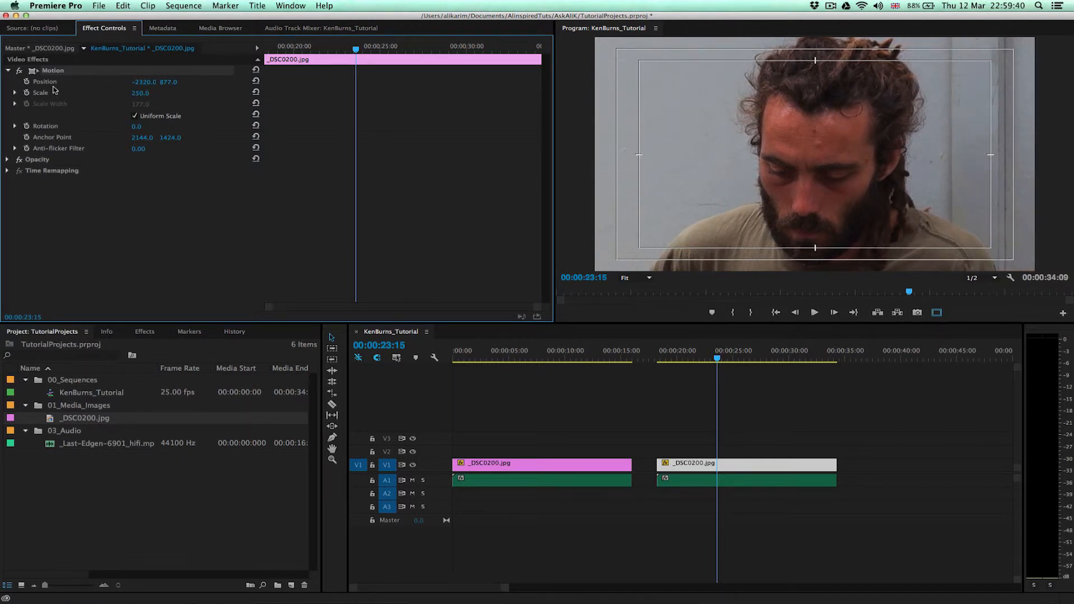
click(26, 81)
click(26, 93)
Add end keyframes for the second photo clip at 00:00:28:20 with scale 95 and position -107, 424
click(446, 50)
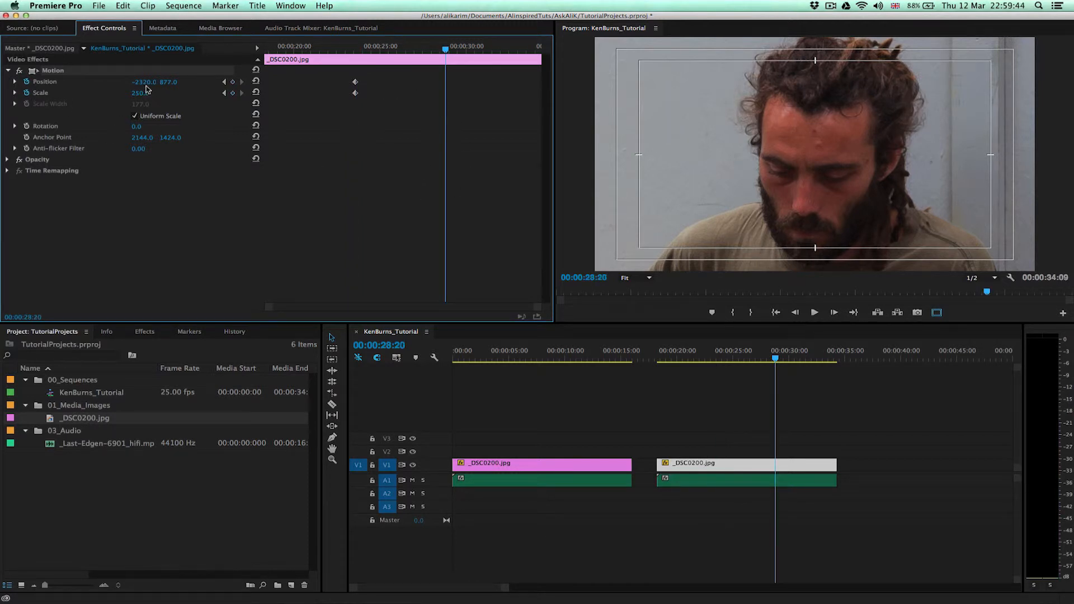
drag(138, 93, 88, 130)
drag(168, 82, 257, 87)
drag(931, 251, 1039, 278)
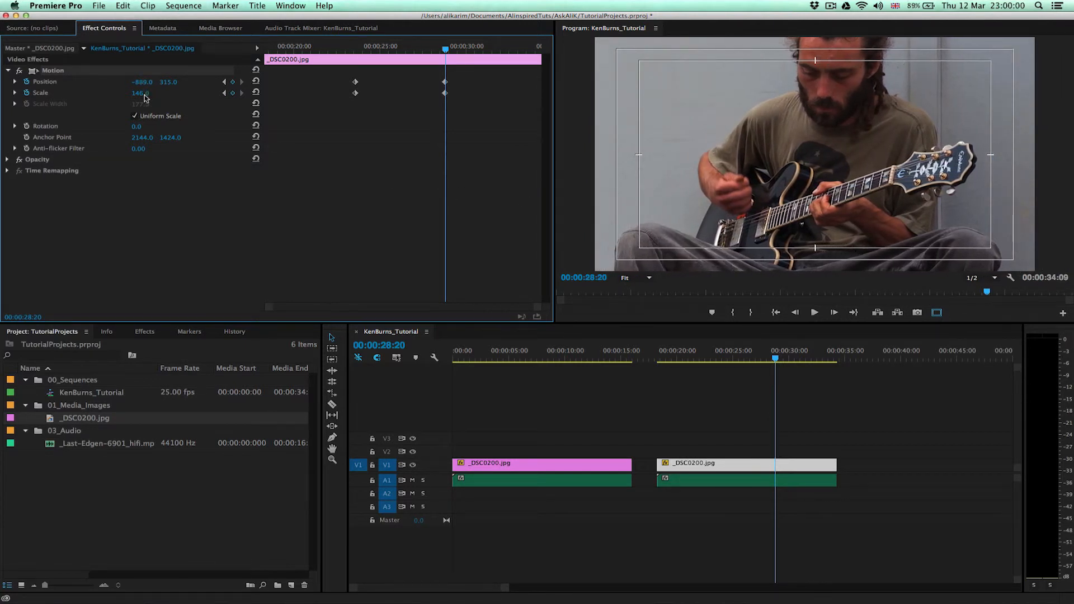
drag(140, 93, 579, 82)
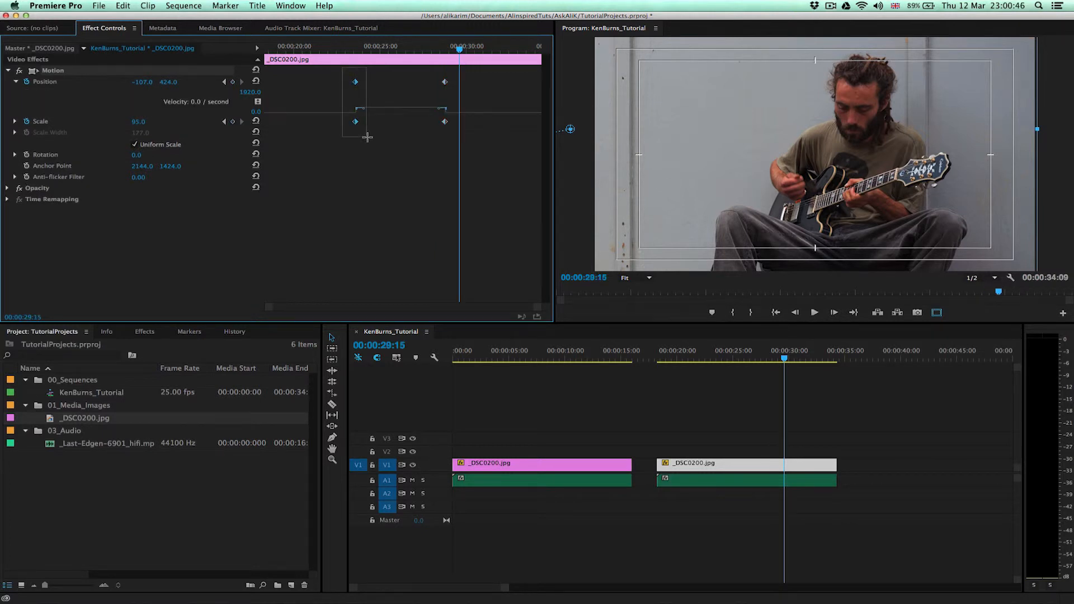
Apply Ease Out to the starting Position and Scale keyframes and Ease In to the ending ones
right_click(357, 84)
mouse_move(476, 172)
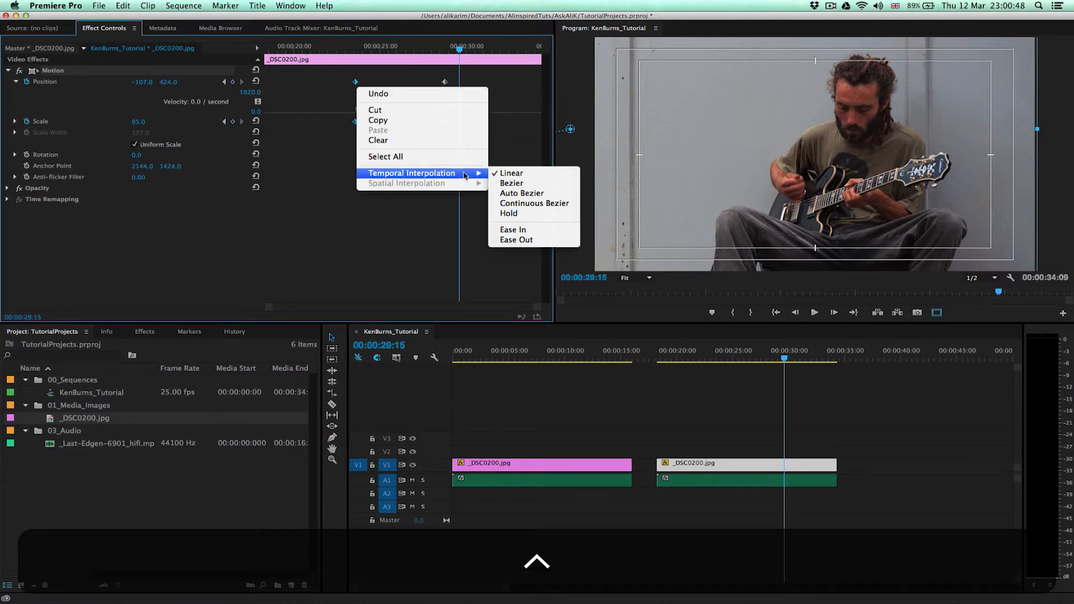
click(534, 241)
drag(432, 75, 457, 135)
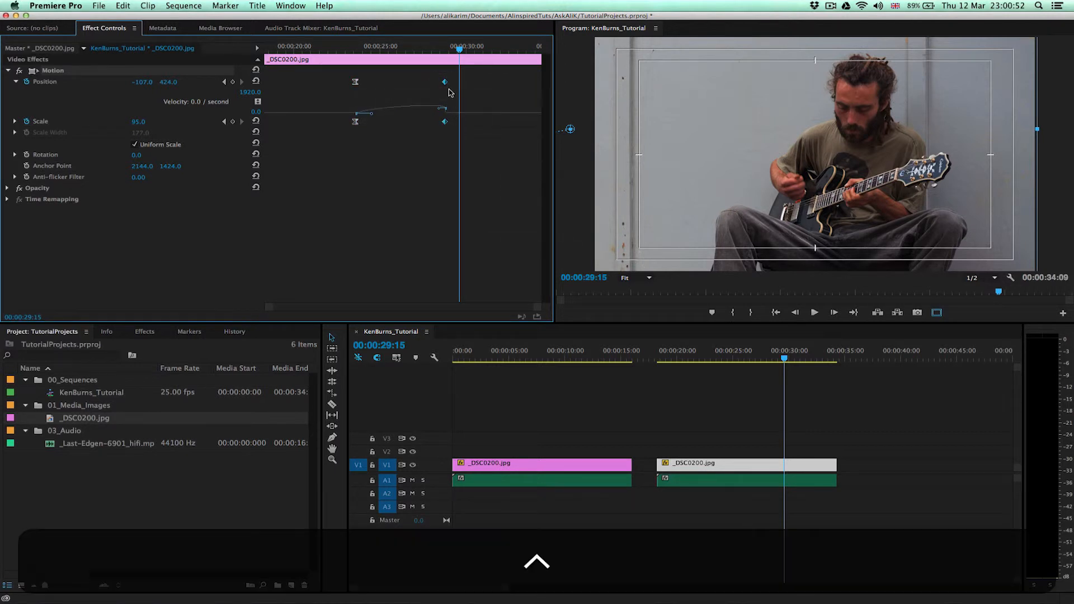
right_click(447, 87)
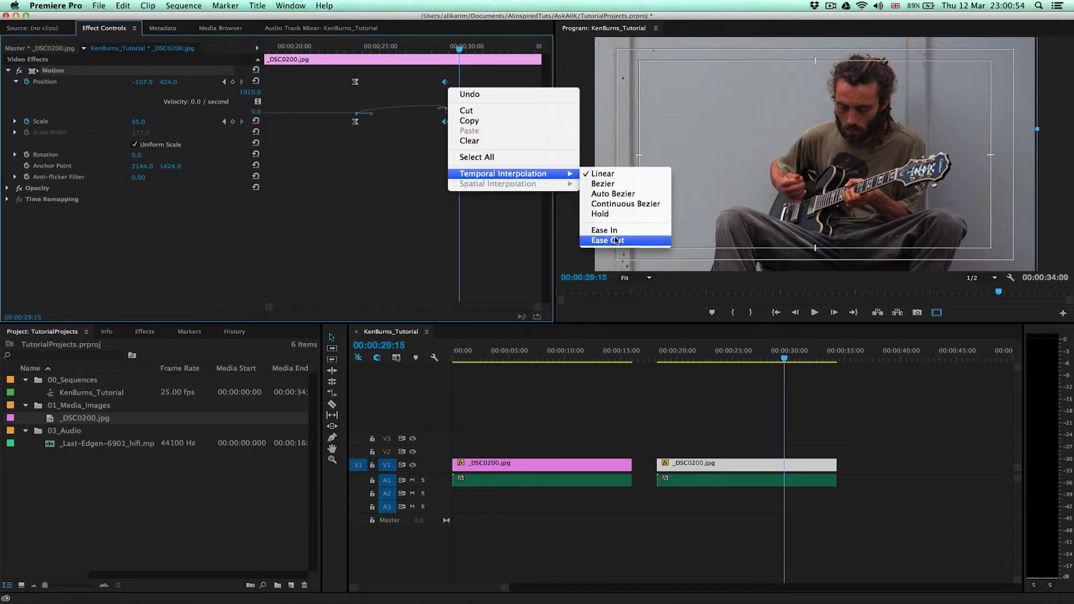
click(620, 231)
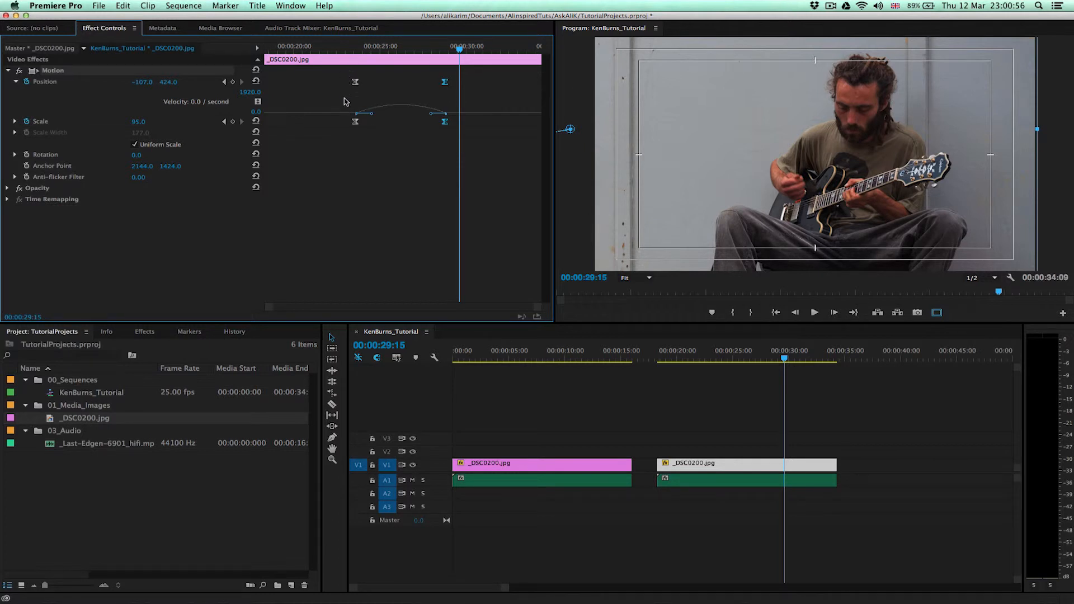
Stretch the second clip's animation over its full length by moving its keyframes to the clip's start and end
drag(344, 73, 456, 141)
drag(372, 122, 252, 82)
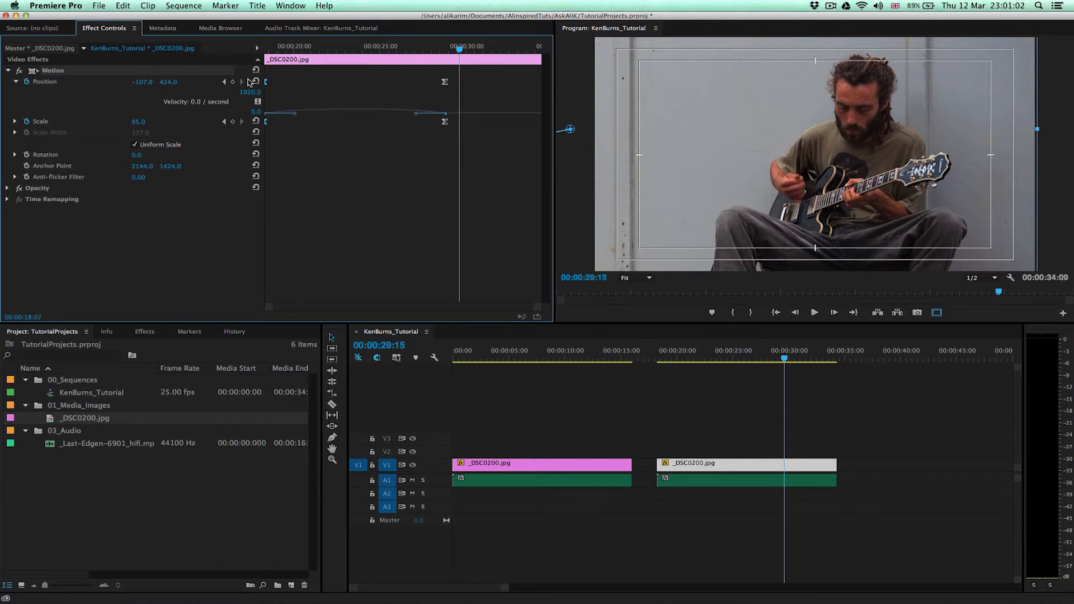
drag(428, 73, 550, 104)
Play and scrub through the second photo clip's move to examine its easing and its start and end framing
click(277, 47)
key(space)
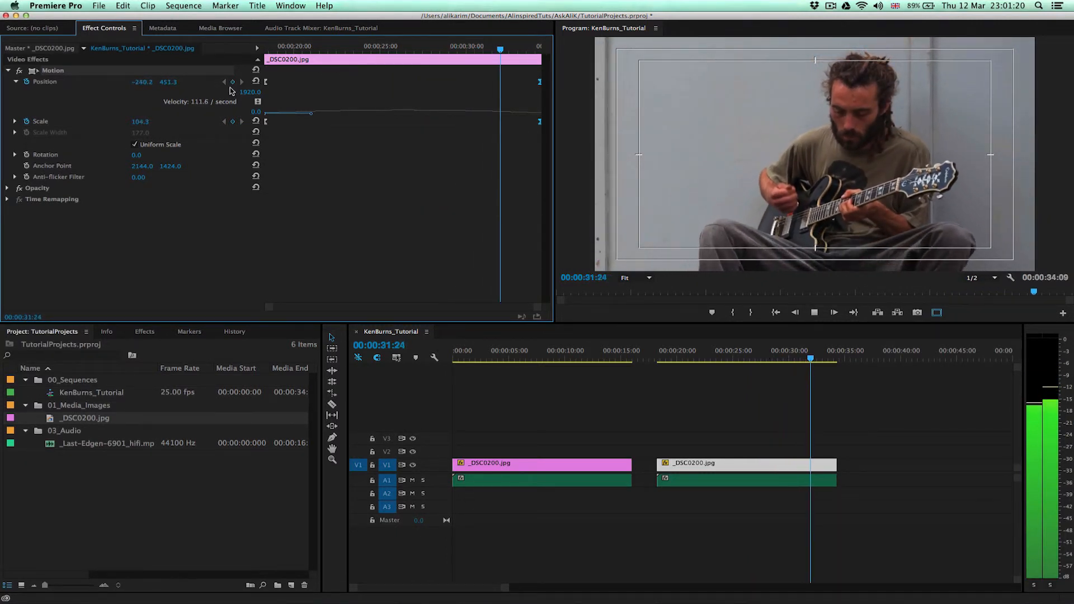
key(space)
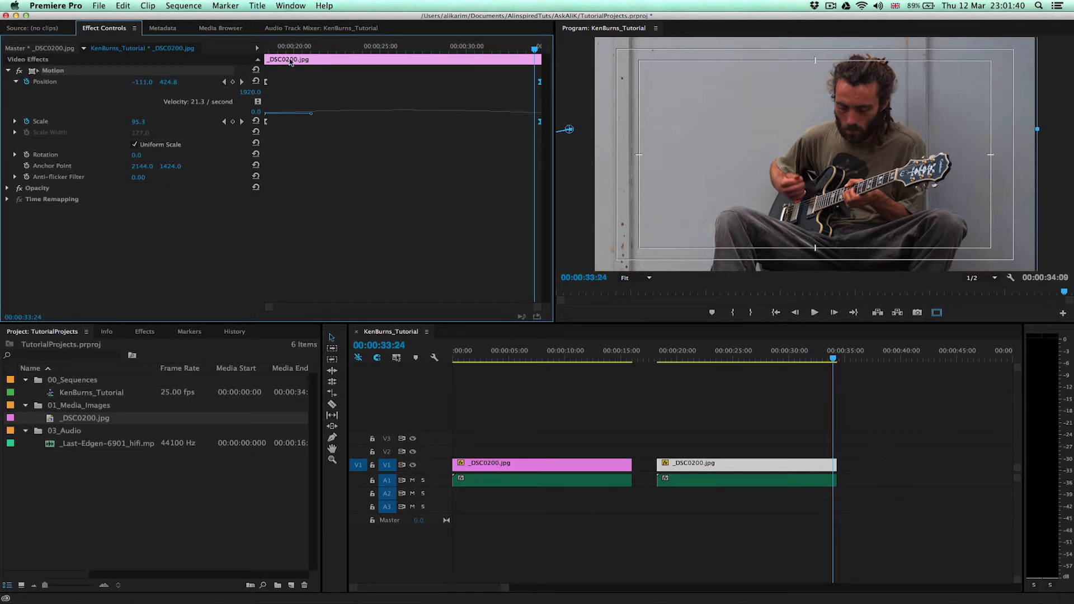
key(Up)
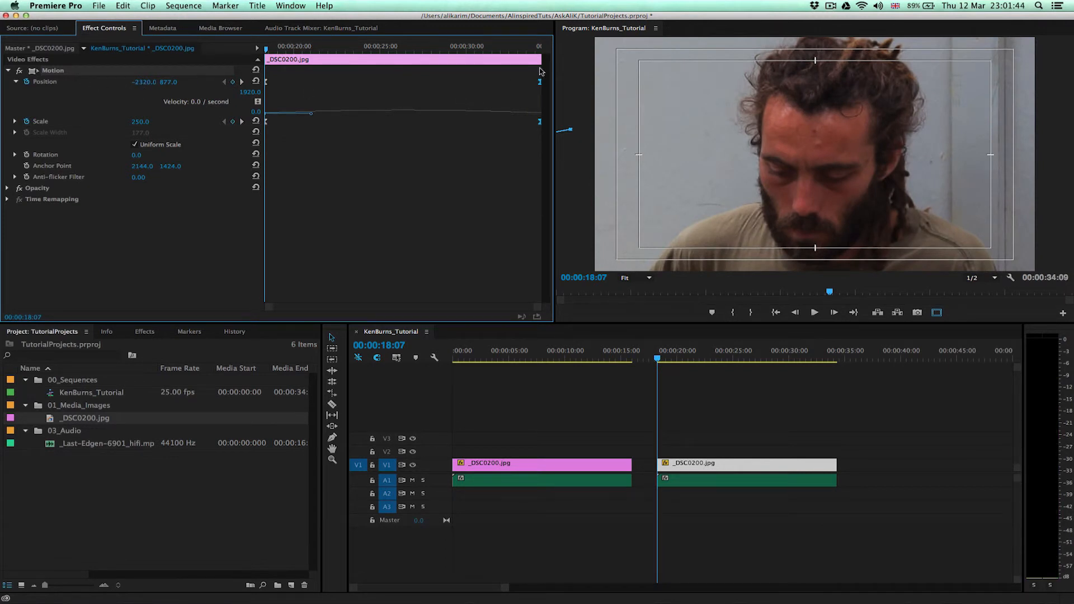
key(Down)
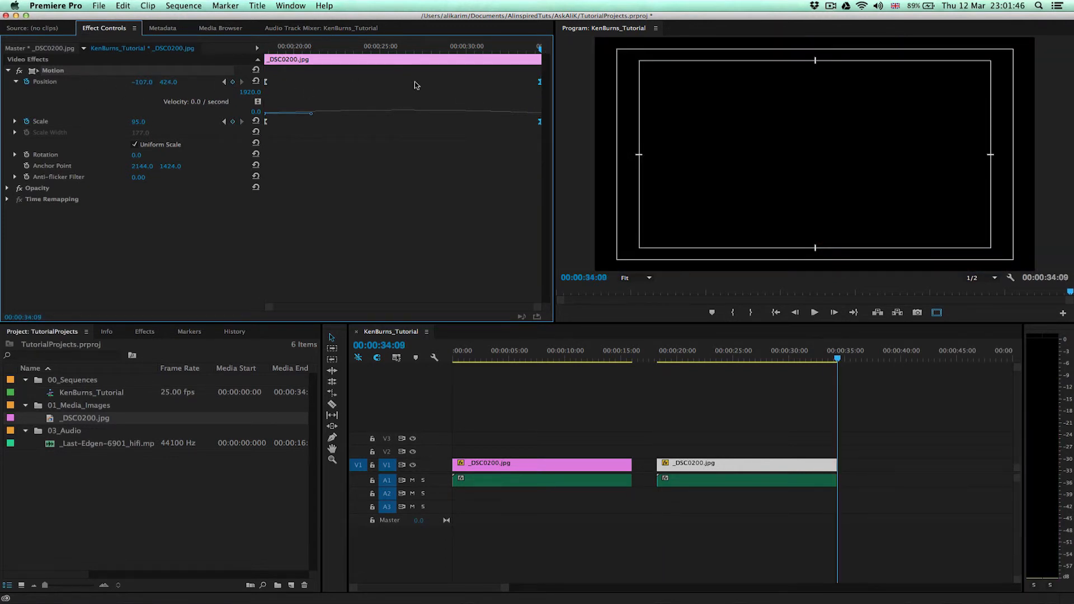
drag(308, 49, 342, 50)
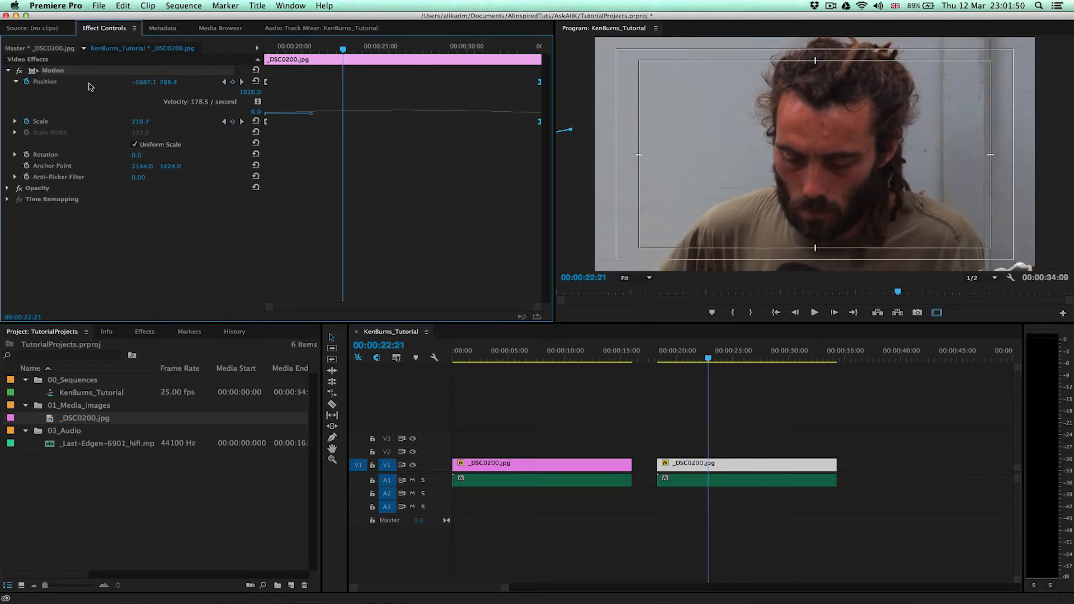
drag(343, 49, 478, 67)
Place _DSC0200.jpg on V1 and the Last-Edgen music on A1 at 00:00:36:14, and extend the photo to the music's length
click(862, 356)
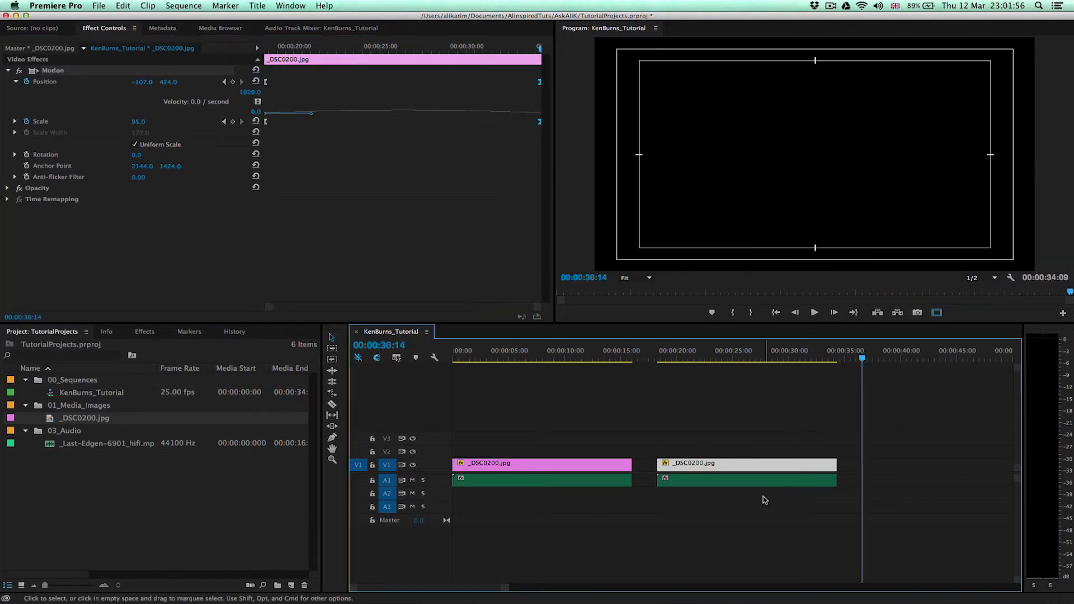
drag(472, 587, 496, 588)
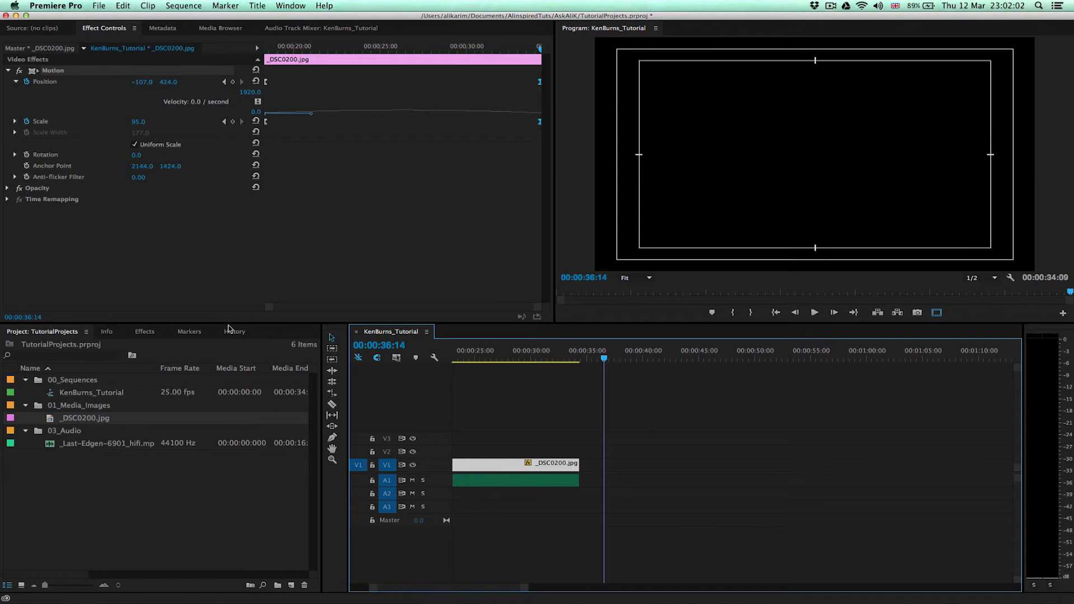
drag(74, 423, 730, 466)
drag(222, 443, 614, 480)
drag(737, 464, 783, 464)
Examine the third photo clip at 00:00:46:04 with 10%, 100% and Fit preview zoom, and show its Motion settings
click(711, 358)
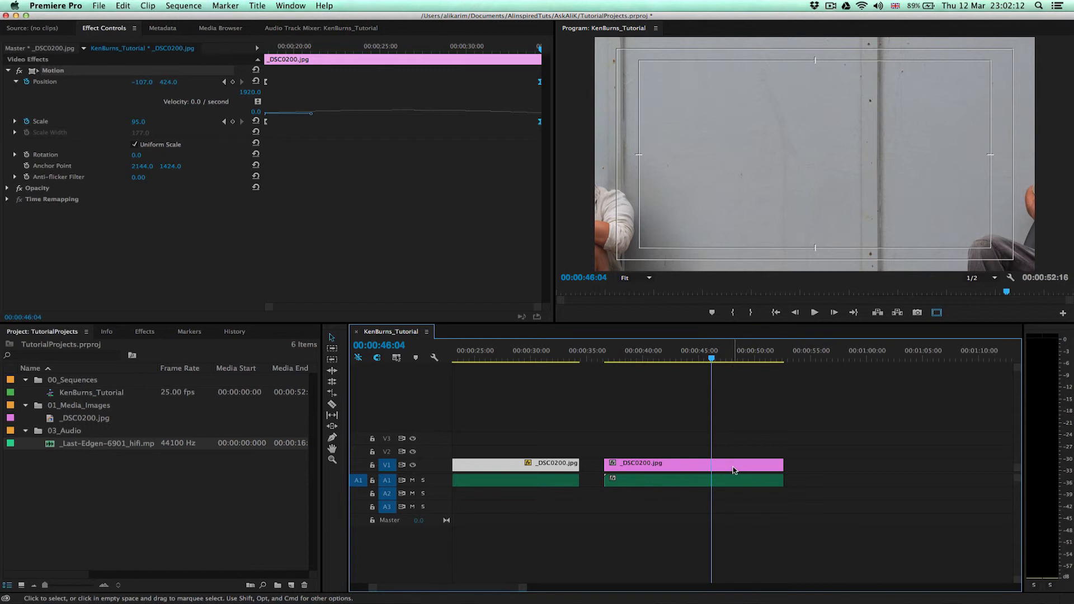
click(731, 467)
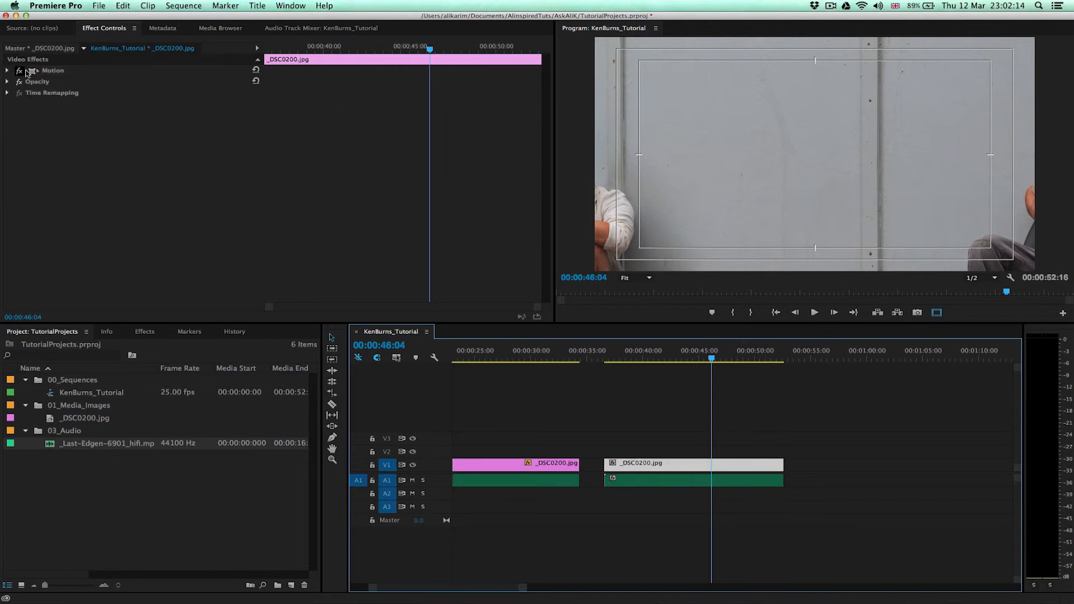
click(646, 278)
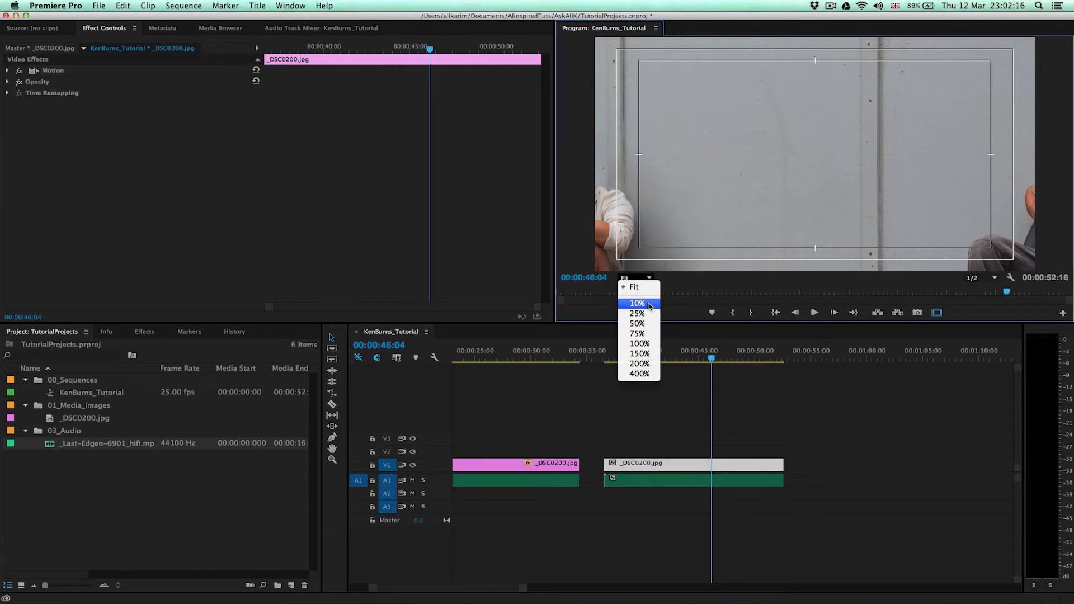
click(647, 303)
click(37, 72)
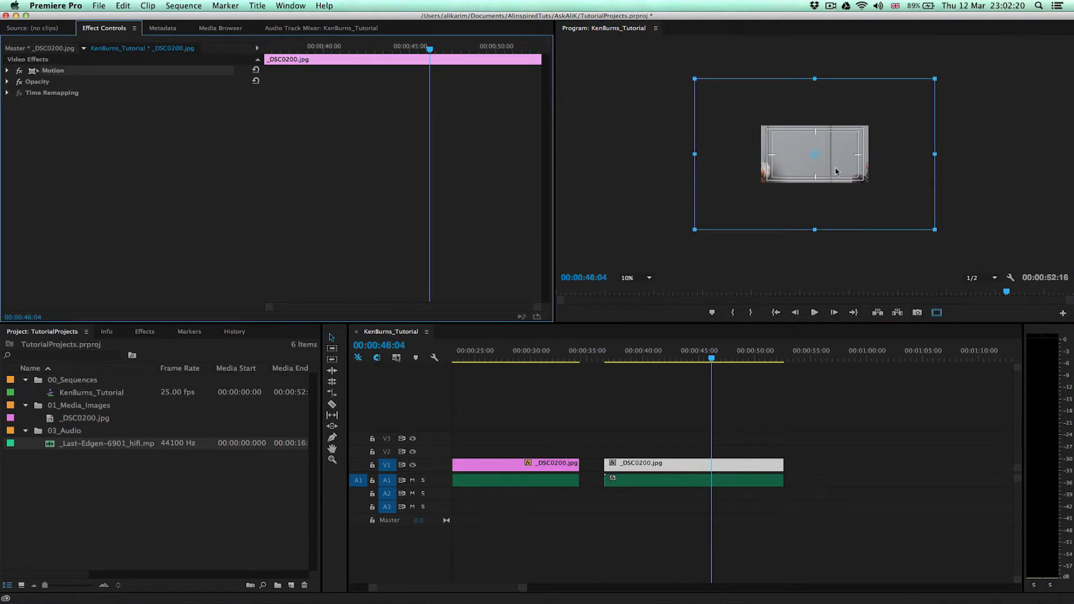
click(638, 278)
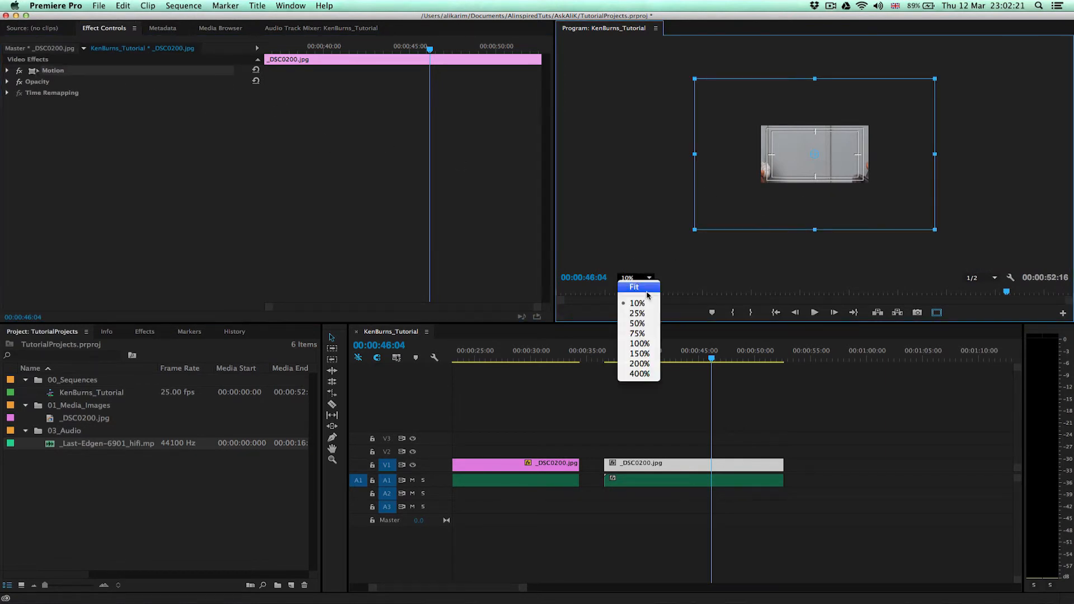
click(640, 344)
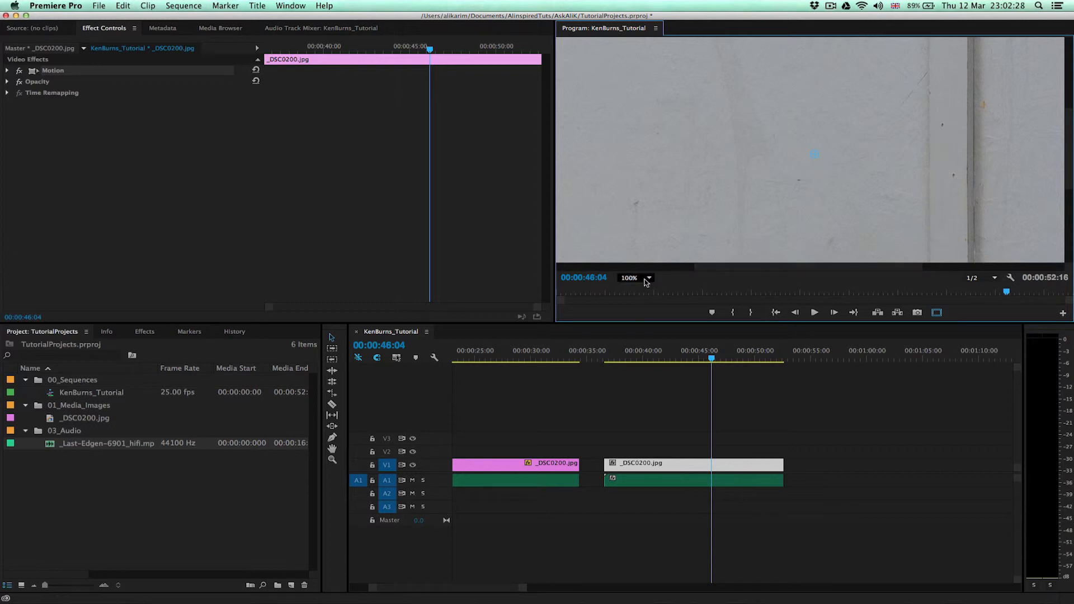
click(638, 278)
click(637, 283)
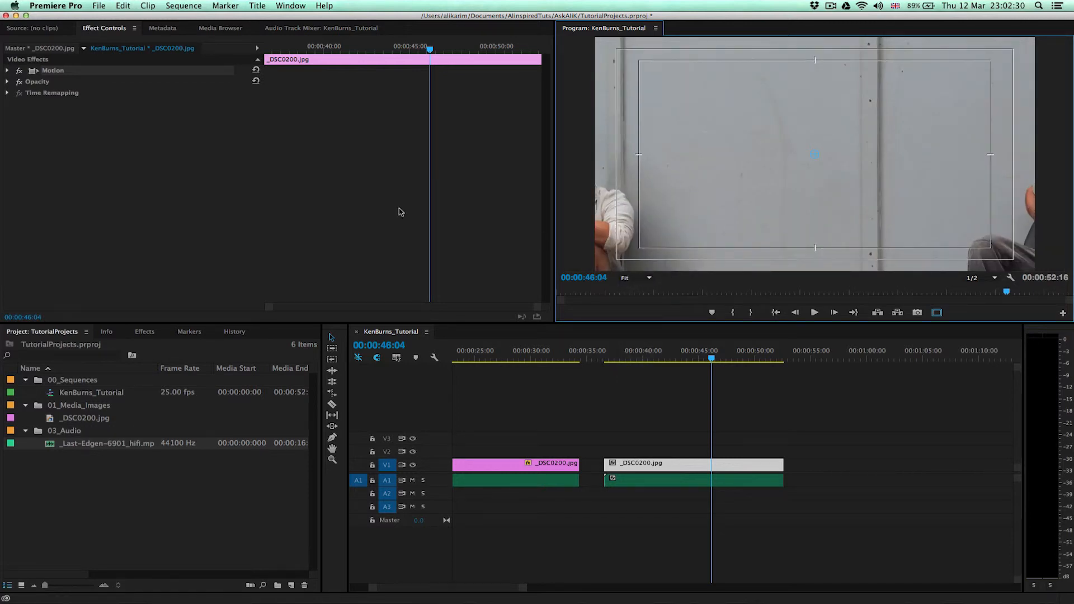
click(7, 71)
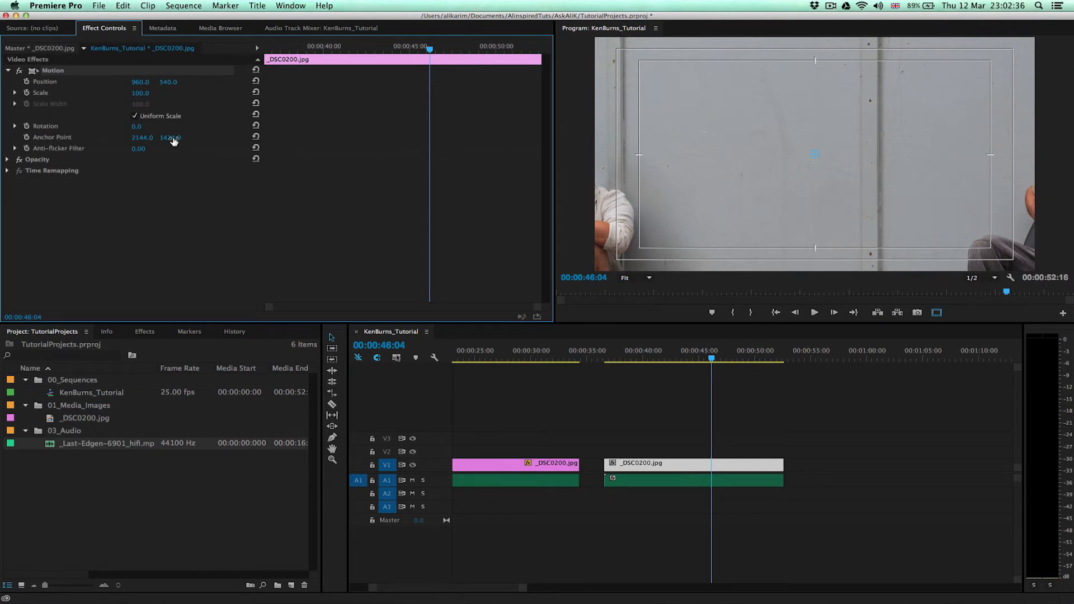
Centre the third photo clip's framing on the guitarist's face by setting its Anchor Point to 3436, 1335
drag(173, 140, 241, 140)
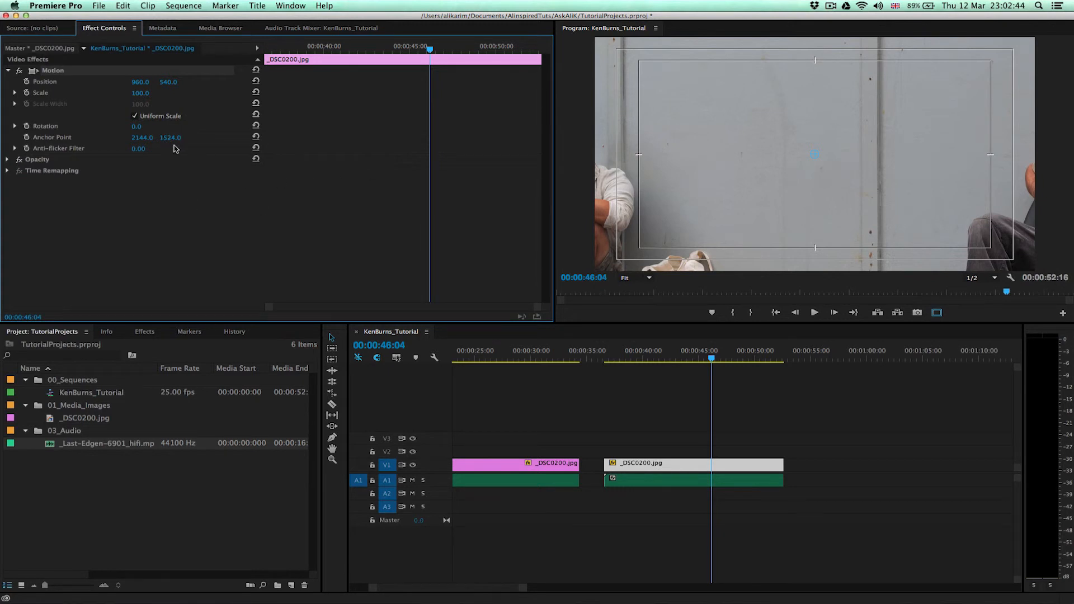
drag(171, 138, 865, 138)
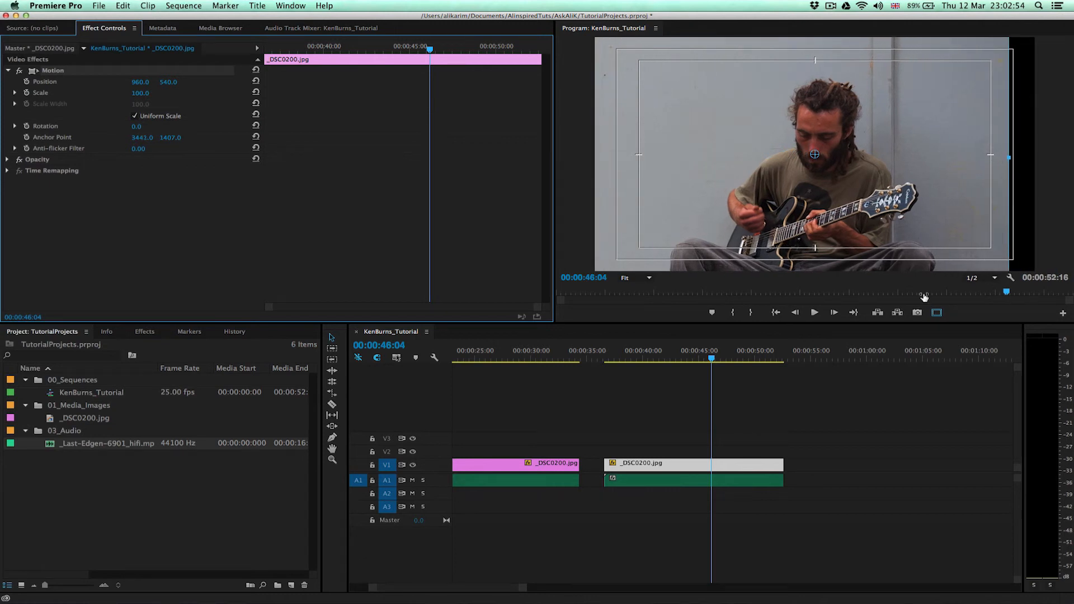
drag(170, 138, 145, 137)
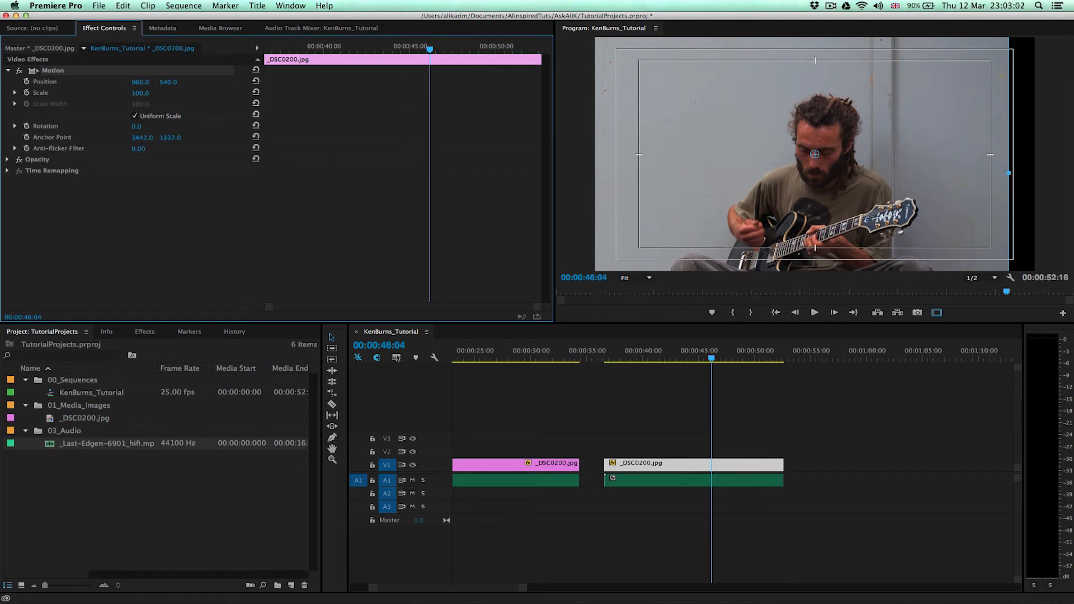
drag(142, 138, 169, 137)
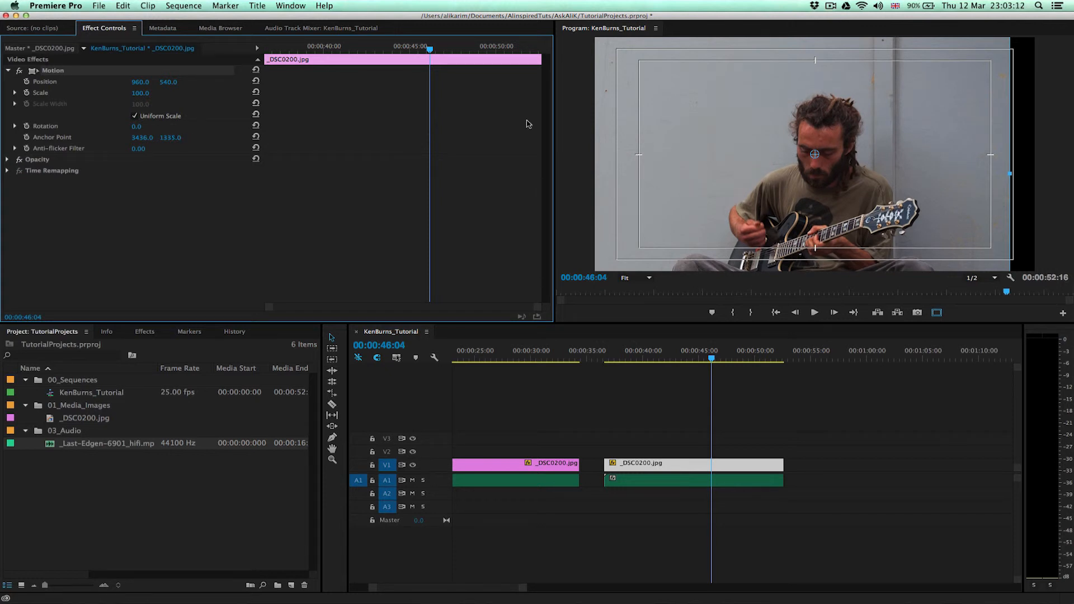
Keyframe the third clip's Scale at 375 at 00:00:41:24 and at 114 at 00:00:46:16 for a zoom-out
click(358, 47)
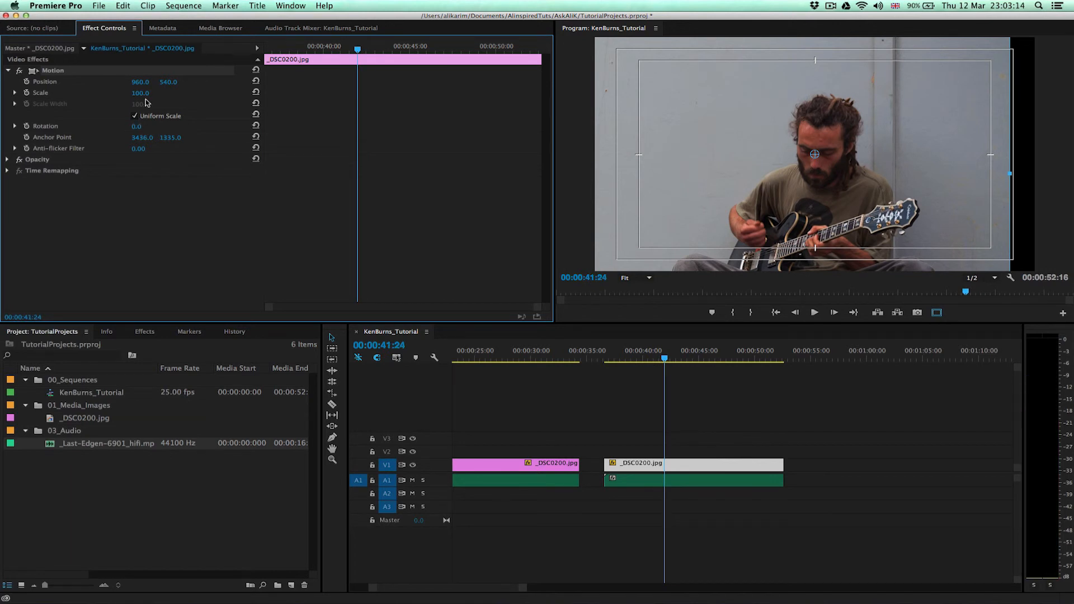
drag(140, 93, 204, 93)
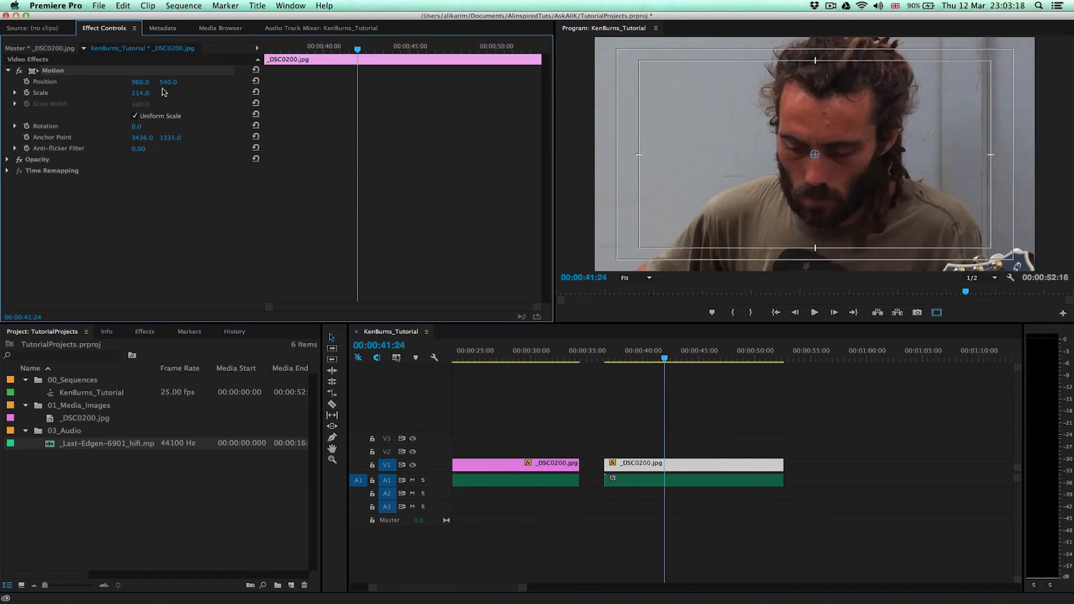
drag(138, 93, 344, 99)
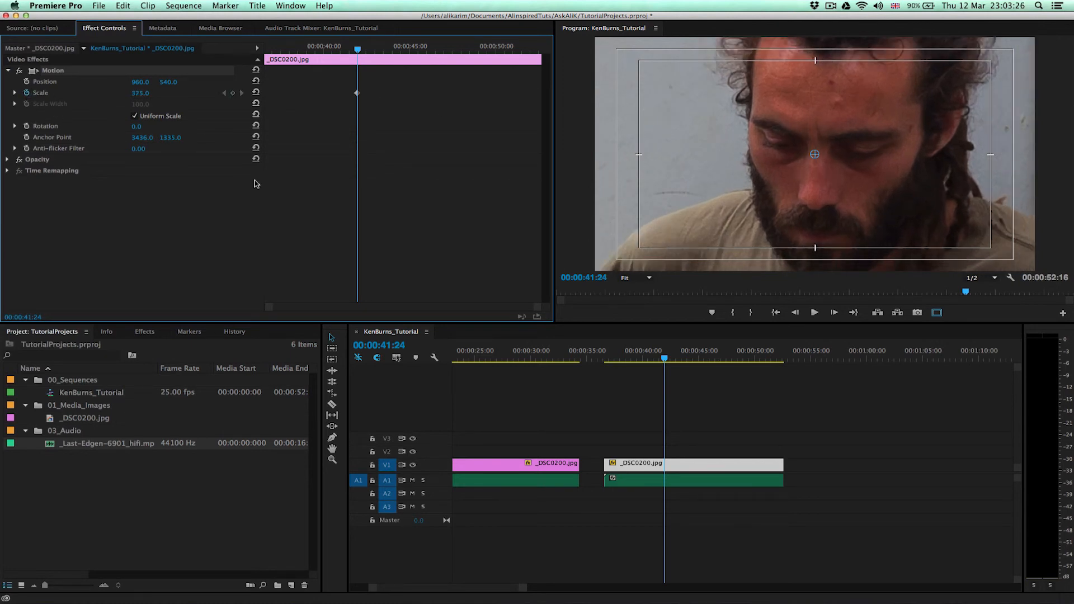
click(436, 50)
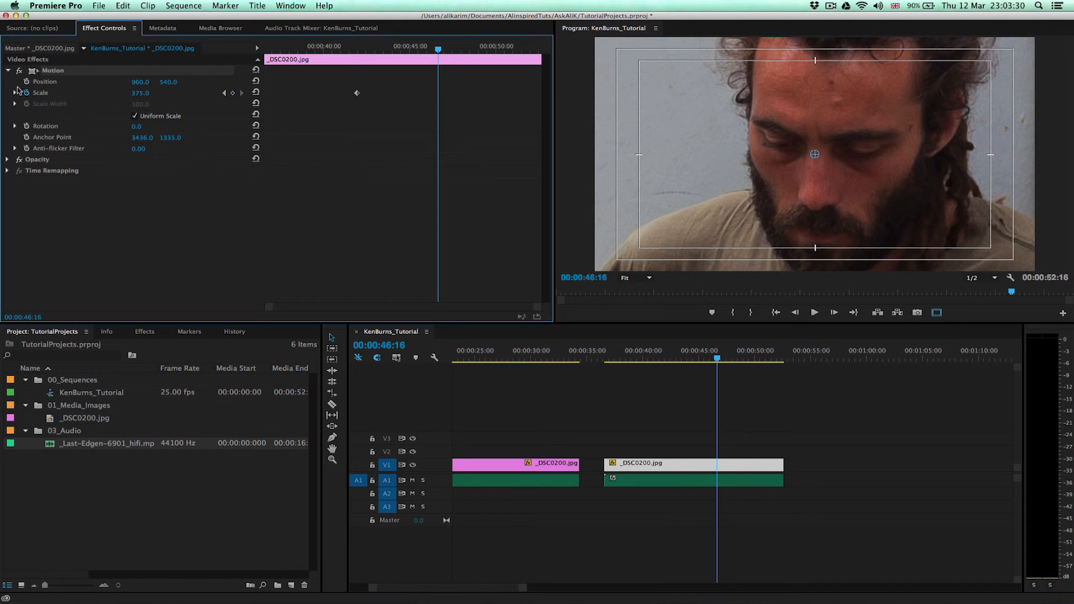
drag(140, 93, 50, 93)
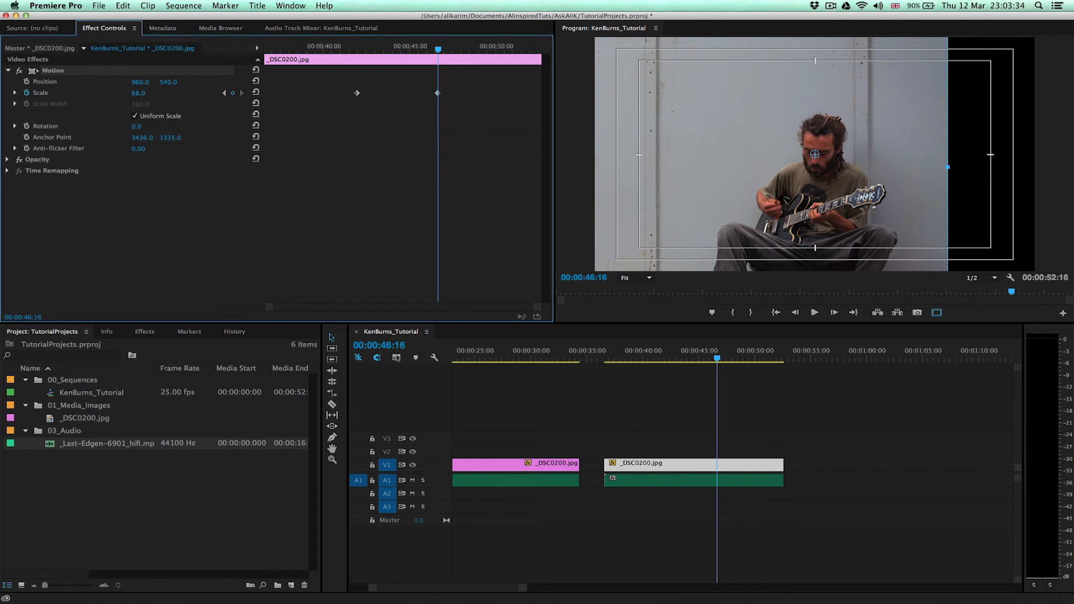
drag(138, 93, 160, 93)
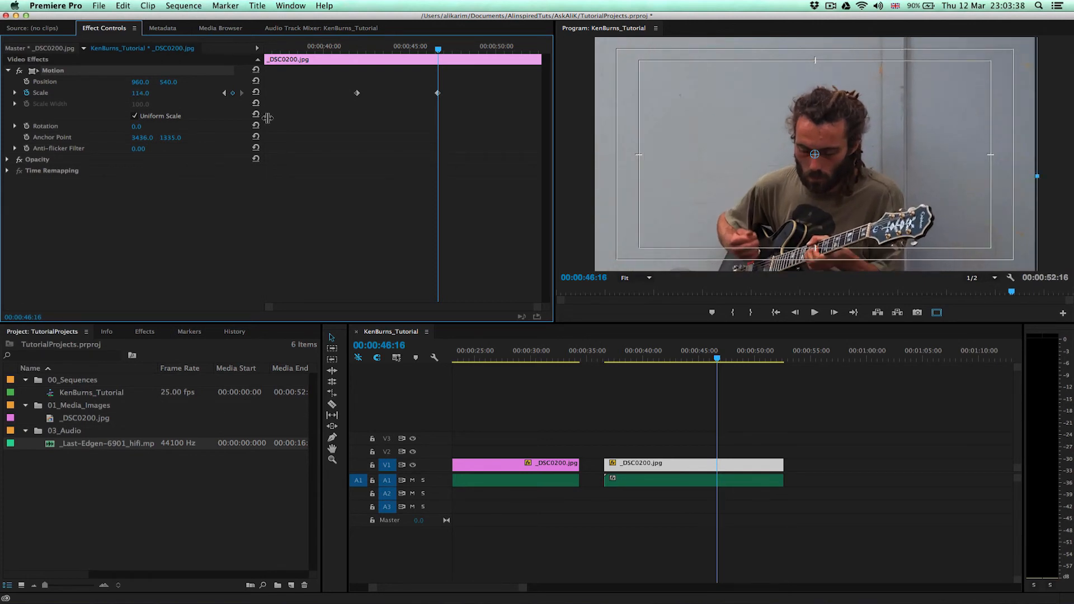
Set both Scale keyframes to Bezier interpolation, check the curve, and move them to the third clip's start and end
drag(333, 71, 446, 118)
right_click(356, 95)
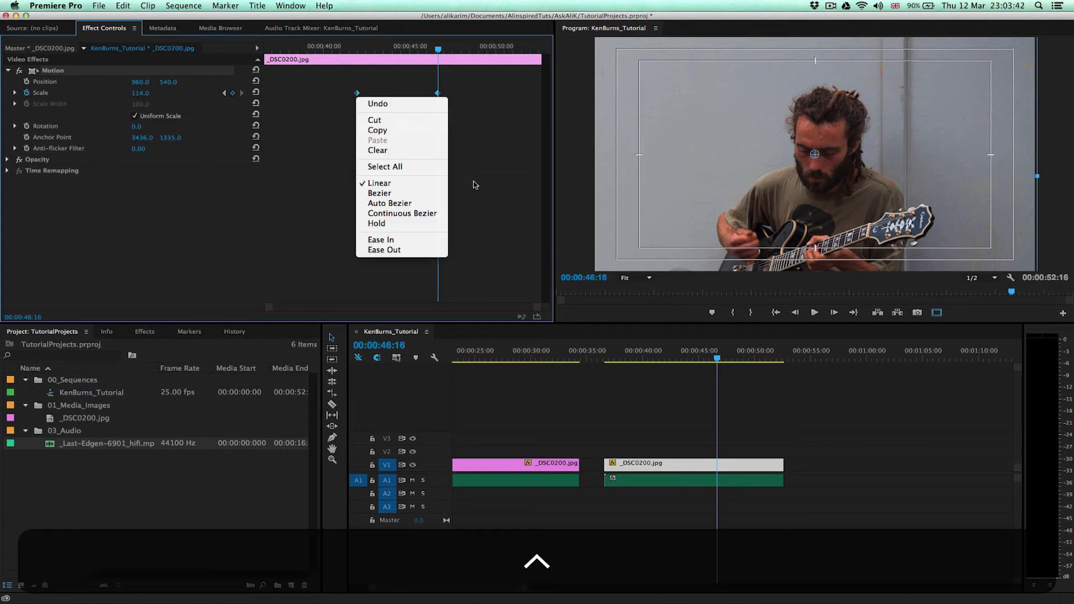
click(416, 198)
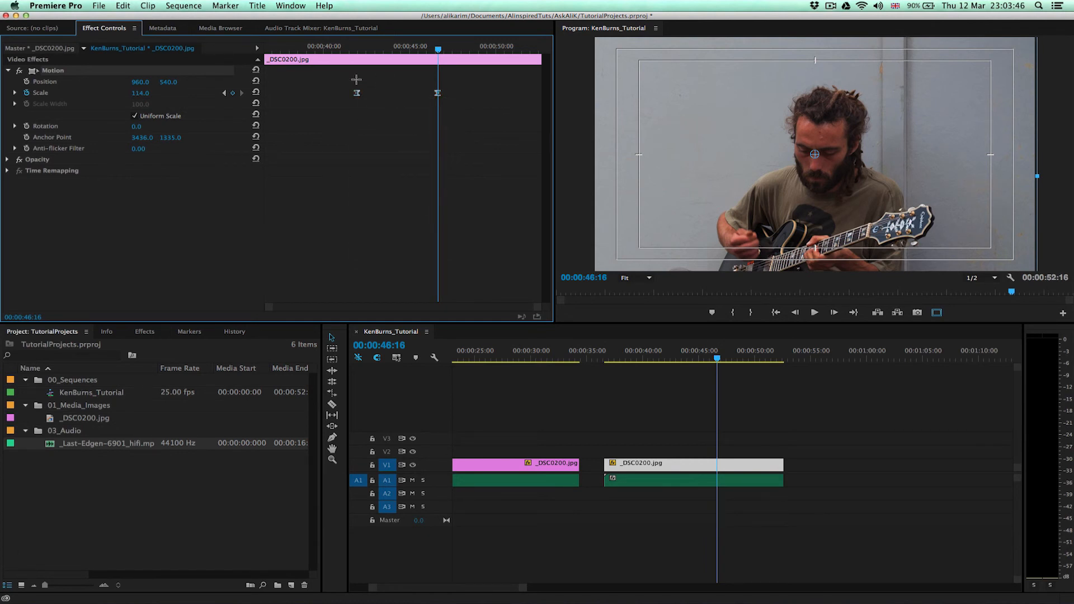
click(17, 93)
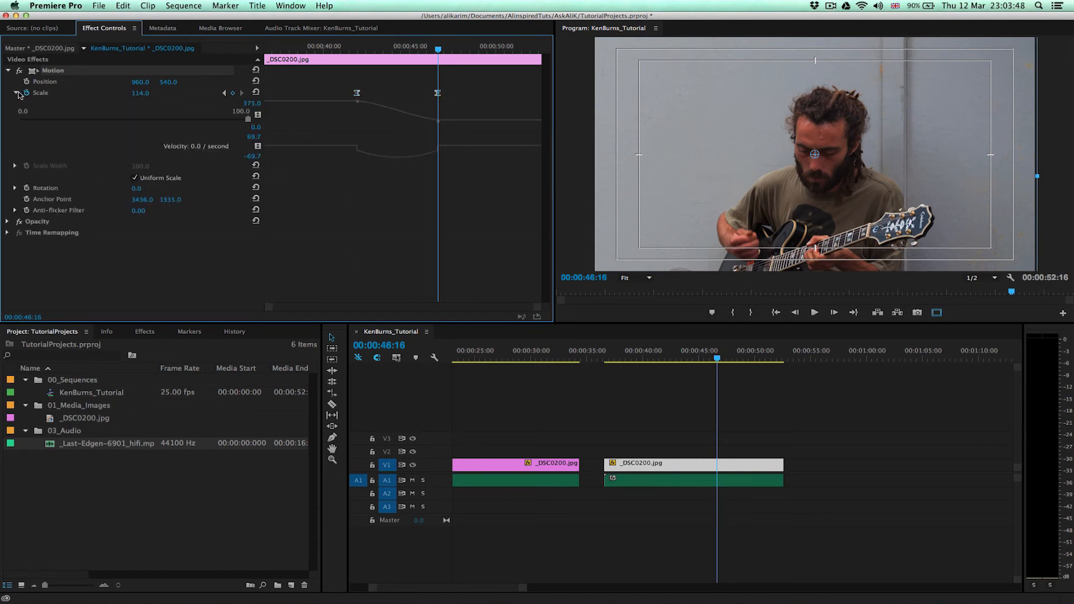
click(17, 93)
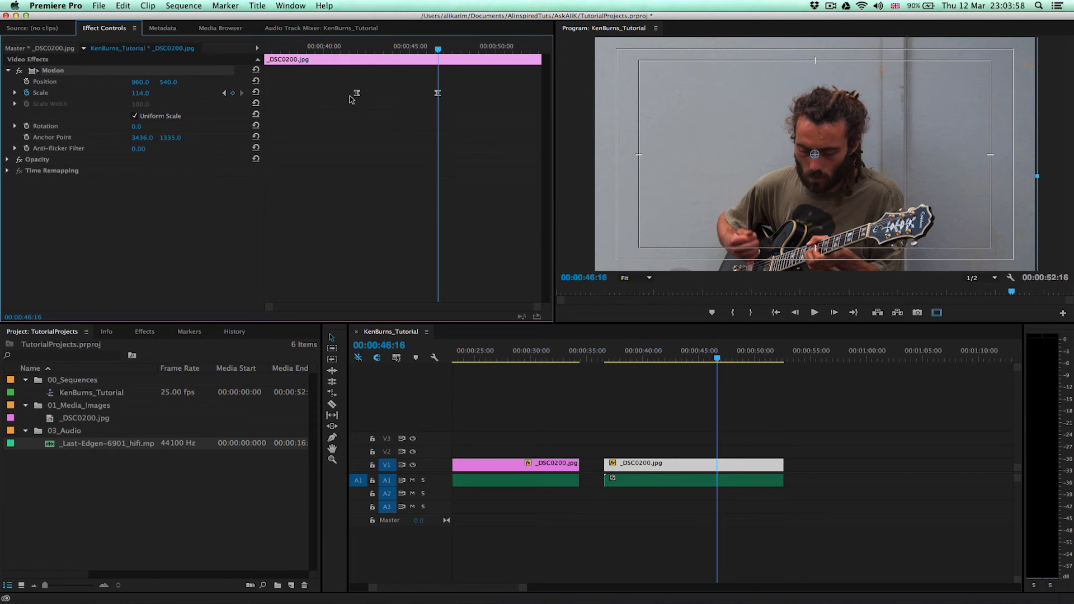
drag(357, 93, 249, 98)
drag(438, 92, 550, 108)
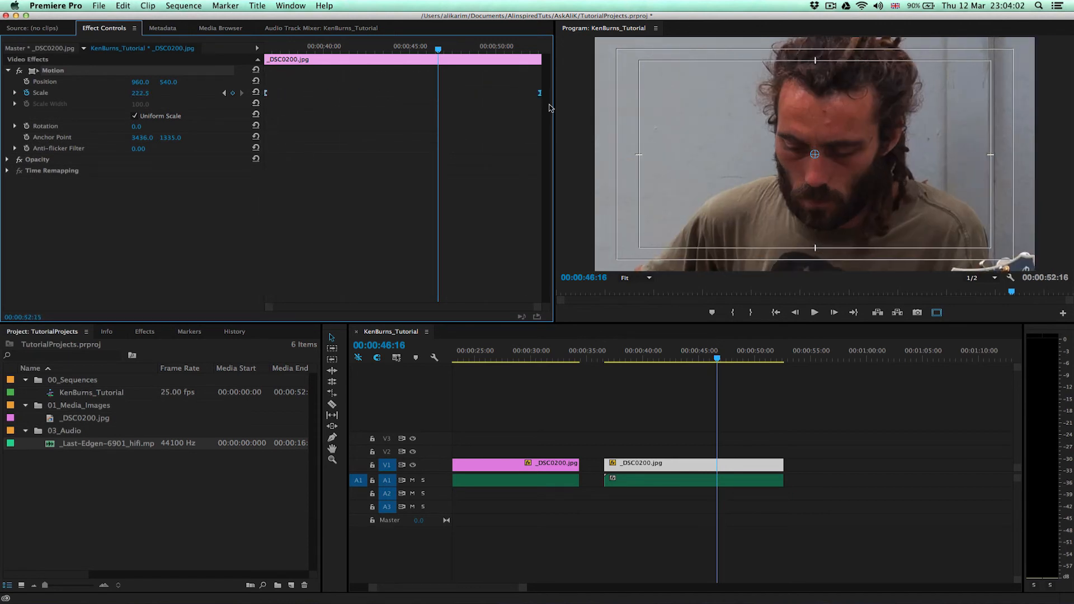